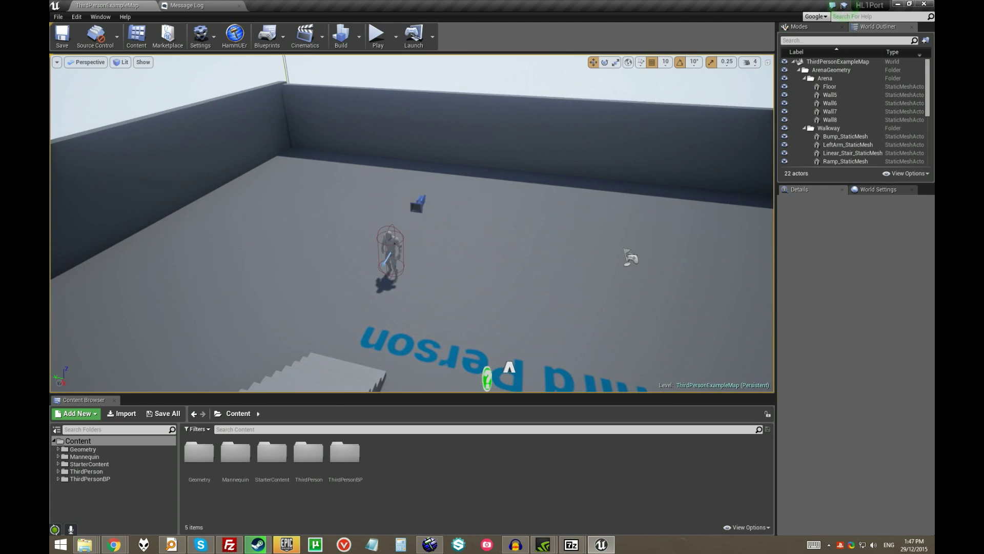
# Step: Play-test the third-person example map briefly by running and jumping with the character, and stop the session
pyautogui.moveTo(439, 175); pyautogui.dragTo(687, 221, button='right')
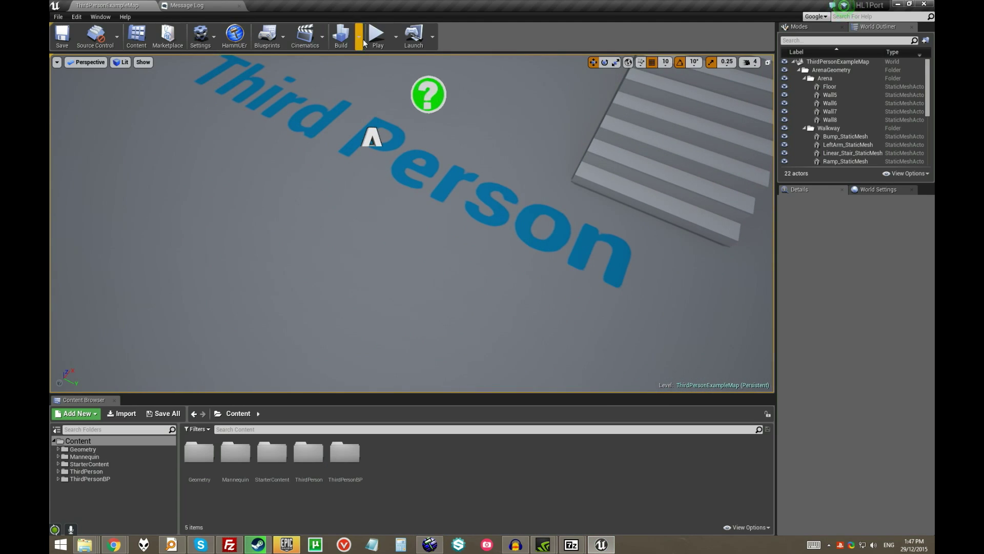
pyautogui.click(376, 36)
pyautogui.press('w')
pyautogui.press('space')
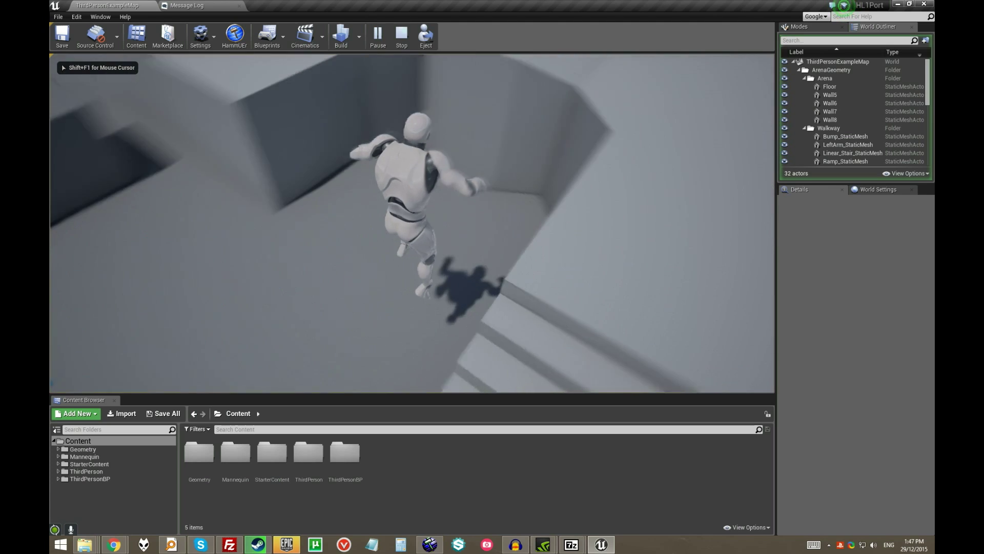
pyautogui.press('Escape')
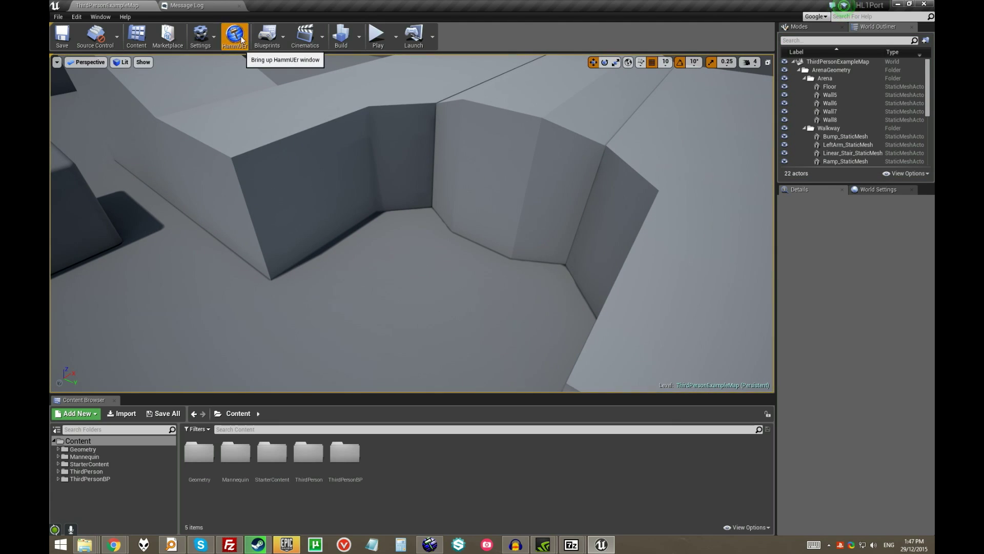
# Step: Bring up the HammUEr window, make it smaller, and review its TextUEr and ConfigUEr pages before returning to the HammUEr page
pyautogui.click(234, 34)
pyautogui.moveTo(572, 82); pyautogui.dragTo(576, 51)
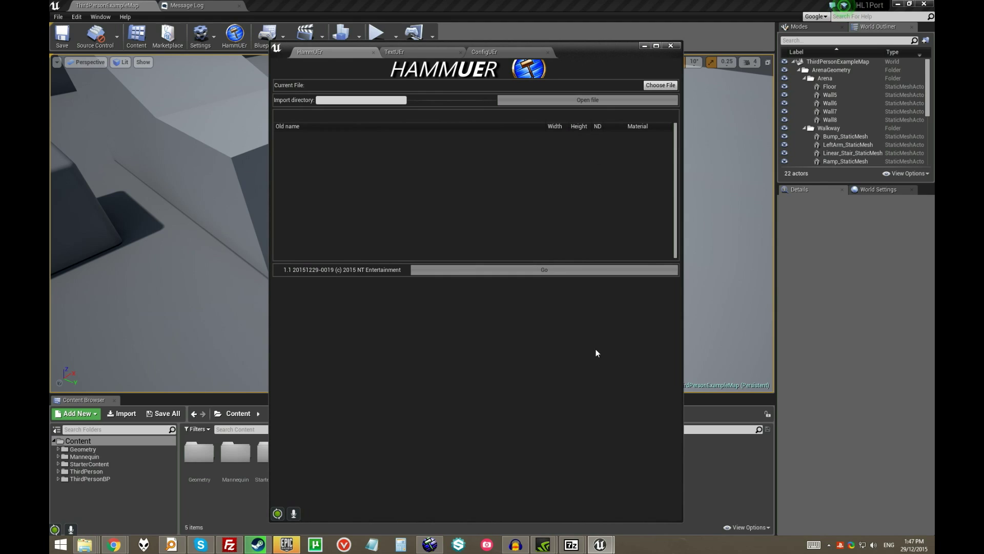
pyautogui.moveTo(681, 522); pyautogui.dragTo(670, 436)
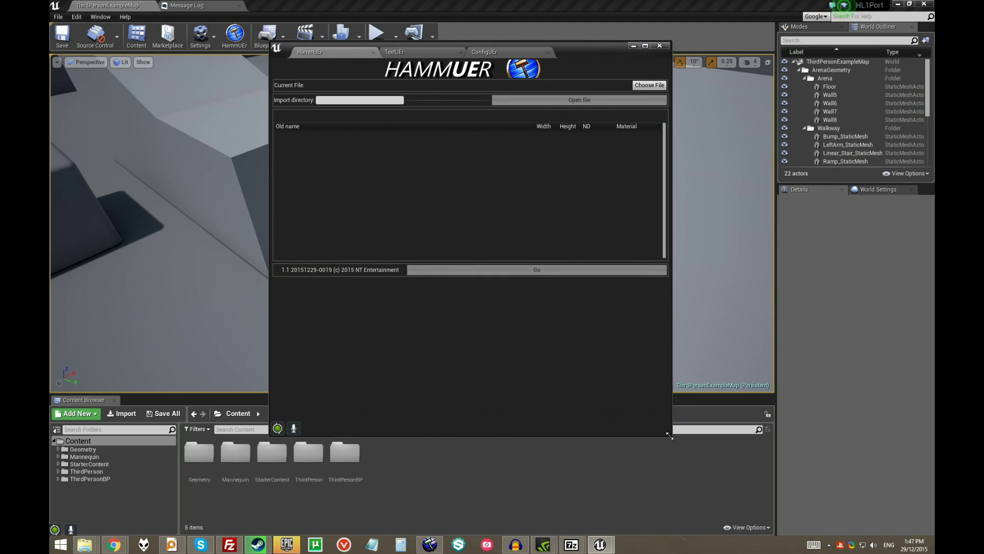
pyautogui.click(425, 52)
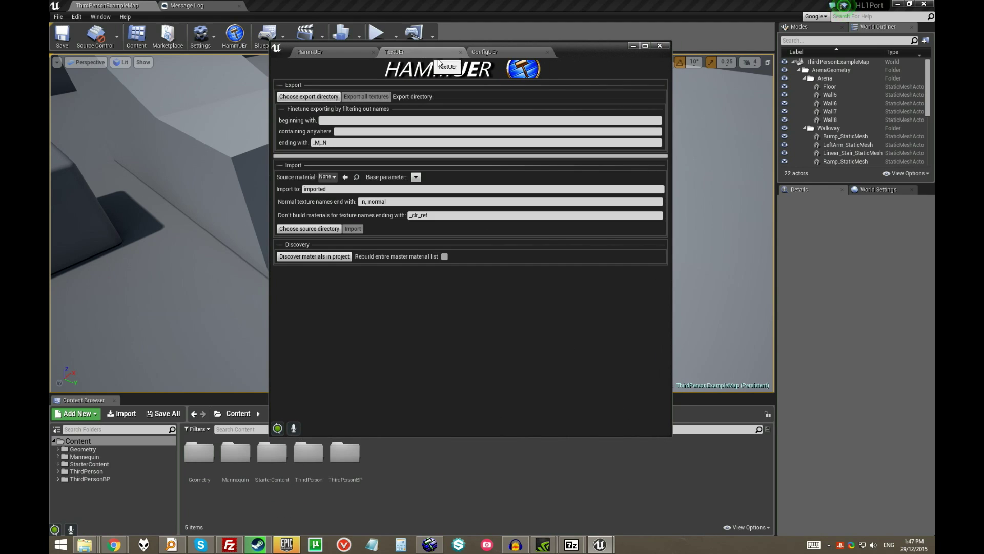
pyautogui.click(525, 51)
pyautogui.click(339, 51)
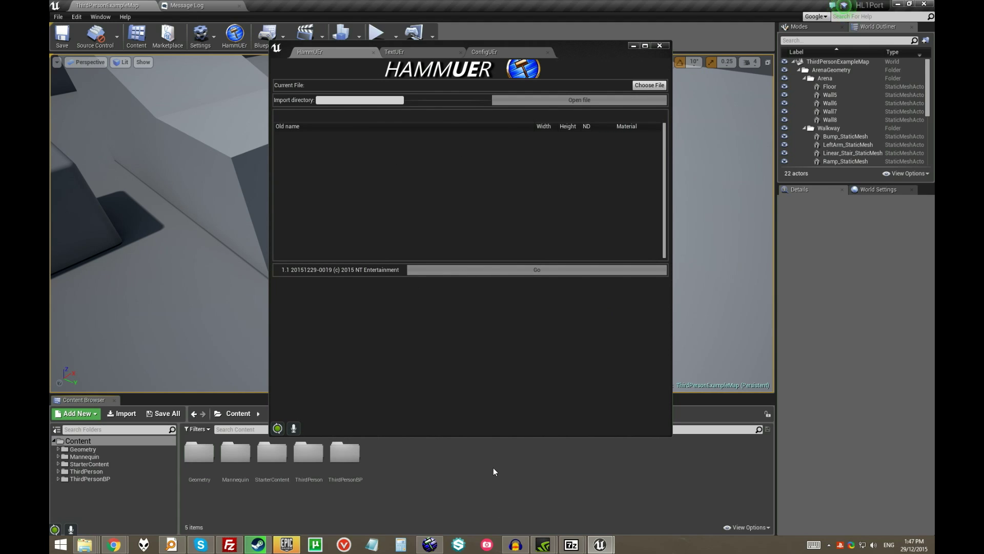
# Step: Switch to the File Explorer window showing wadsforhammuer and go to its parent Half-Life folder
pyautogui.press('super+d')
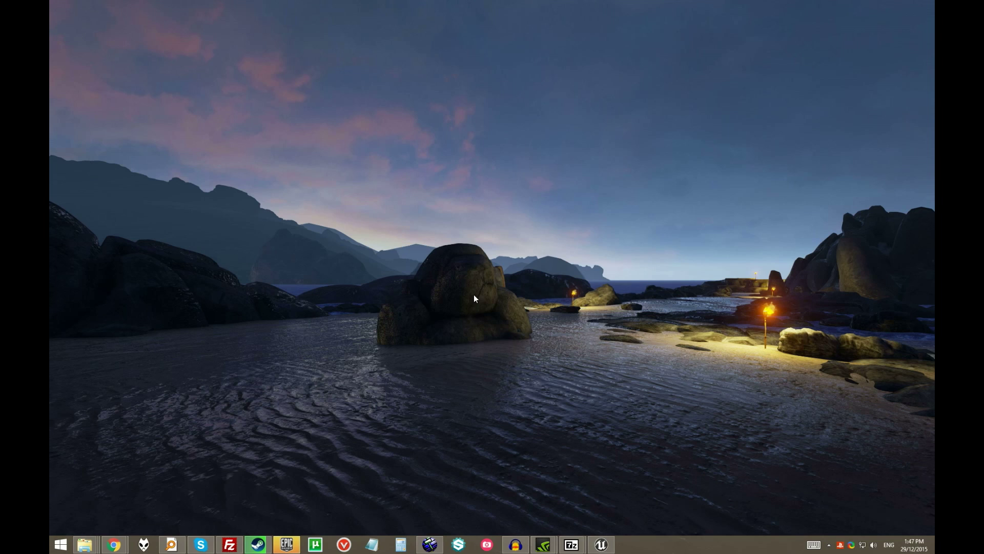
pyautogui.click(85, 545)
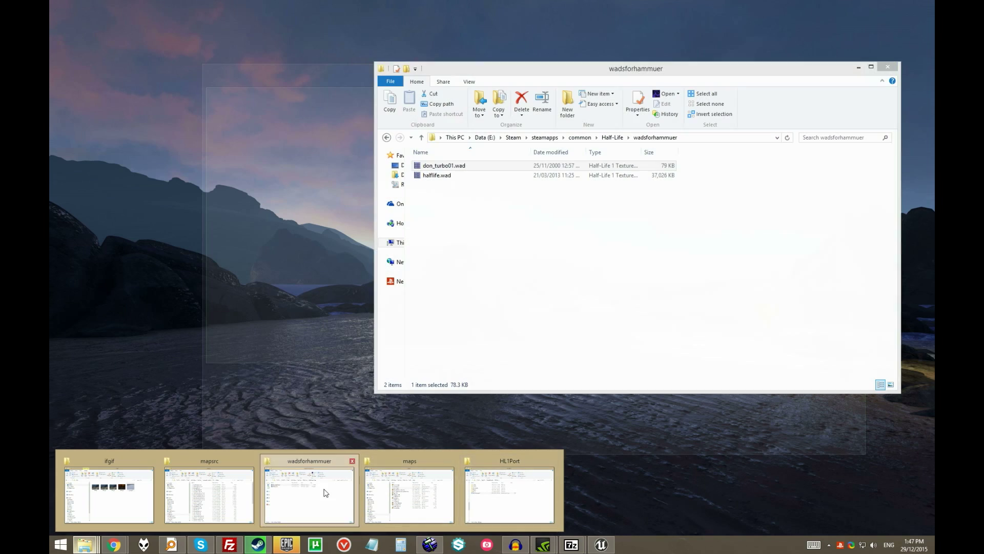
pyautogui.click(309, 492)
pyautogui.hotkey('alt', 'Left')
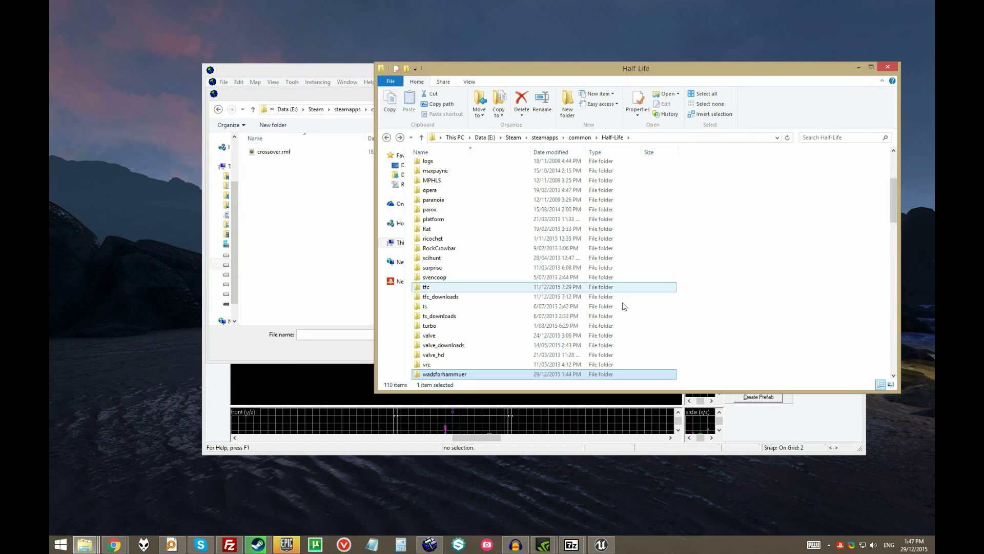
# Step: Look through the files and subfolders of the Half-Life folder and make the Explorer window taller
pyautogui.click(626, 314)
pyautogui.scroll(-8, 764, 257)
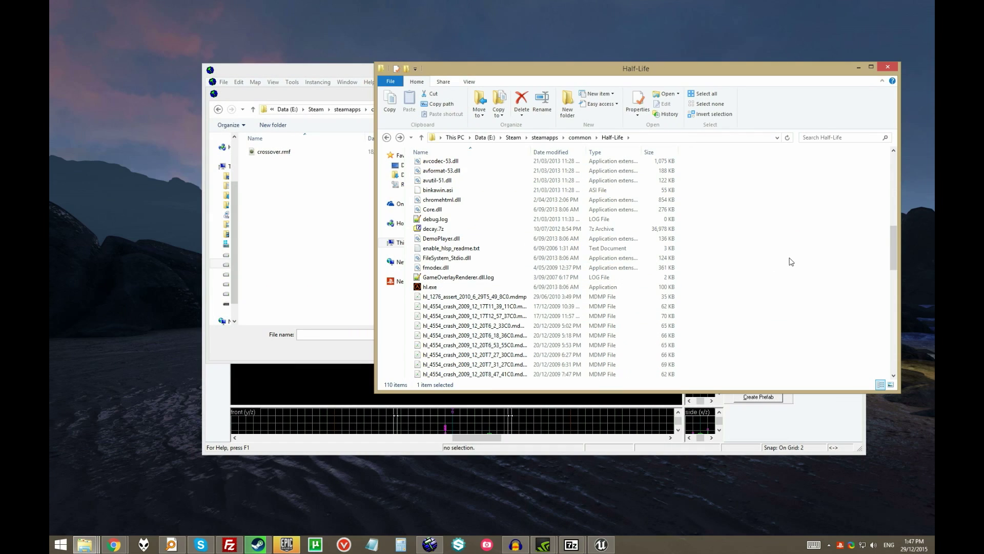
pyautogui.scroll(-6, 792, 260)
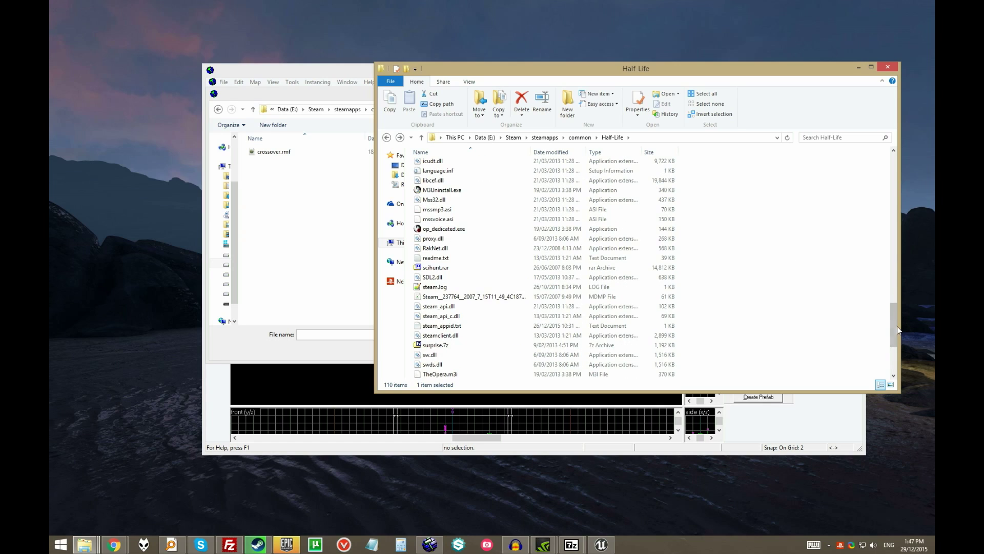
pyautogui.moveTo(896, 326); pyautogui.dragTo(893, 355)
pyautogui.scroll(15, 789, 293)
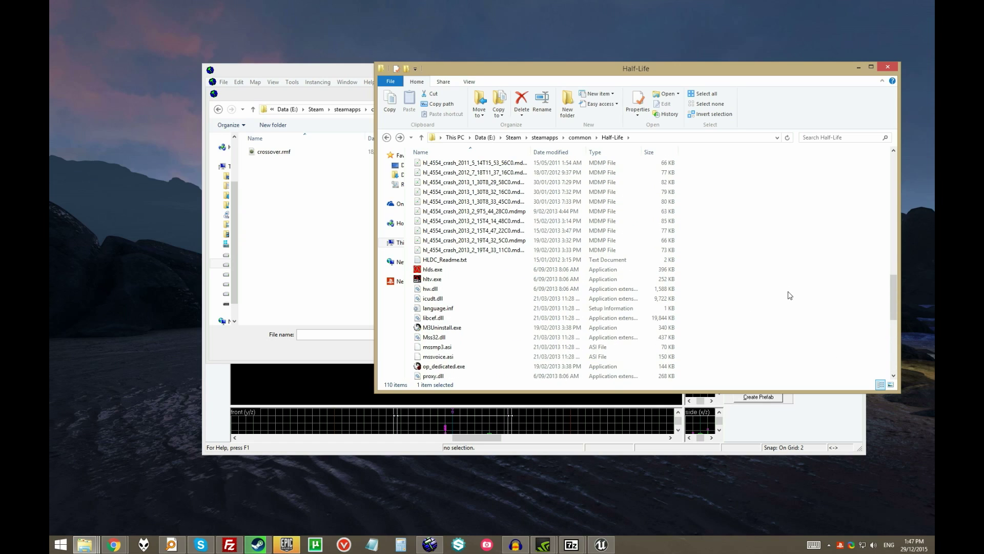
pyautogui.scroll(12, 789, 295)
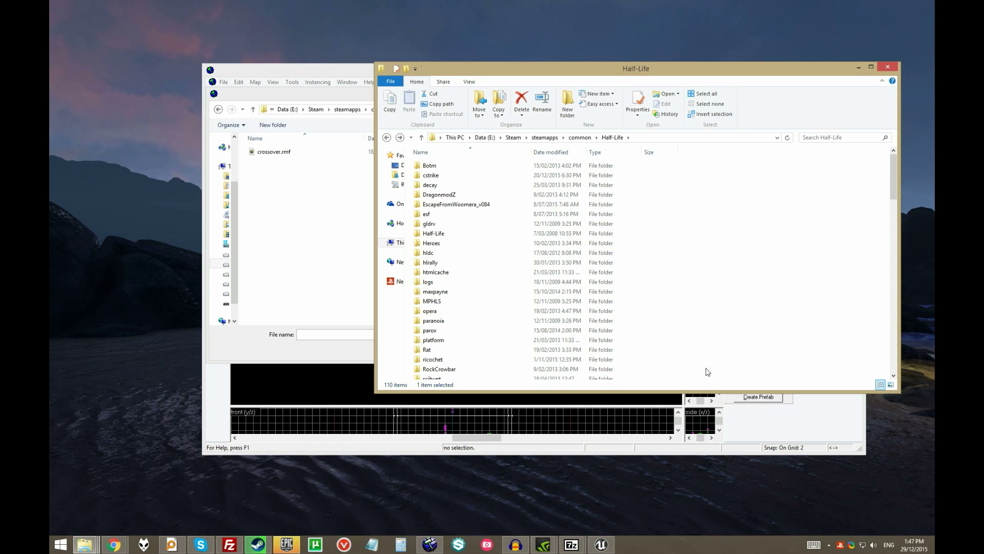
pyautogui.moveTo(702, 389); pyautogui.dragTo(707, 496)
pyautogui.click(686, 387)
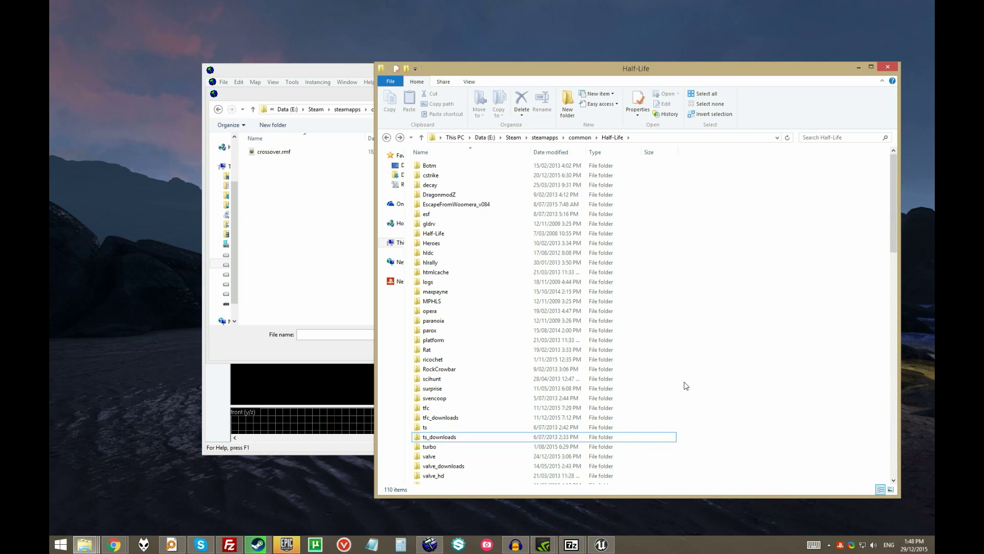
# Step: Open the valve folder, locate the texture files halflife.wad and xeno.wad, and return to the Half-Life folder
pyautogui.scroll(-3, 686, 387)
pyautogui.doubleClick(431, 372)
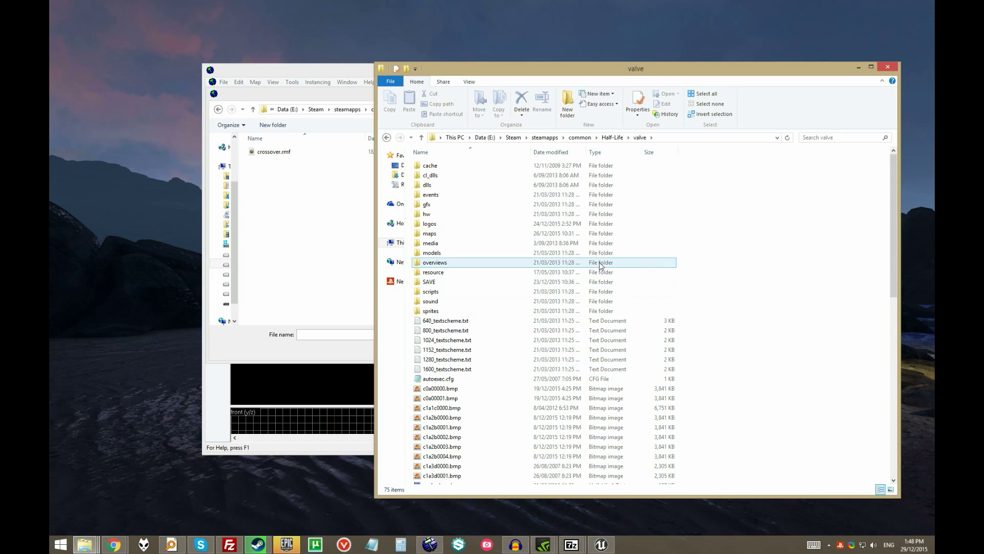
pyautogui.scroll(-14, 486, 265)
pyautogui.scroll(3, 486, 265)
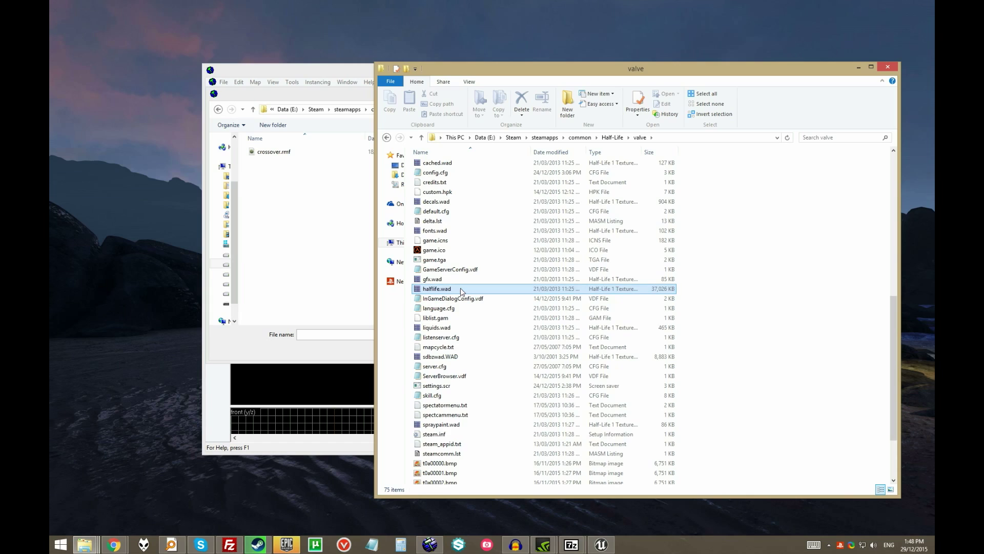
pyautogui.click(446, 287)
pyautogui.scroll(-3, 446, 287)
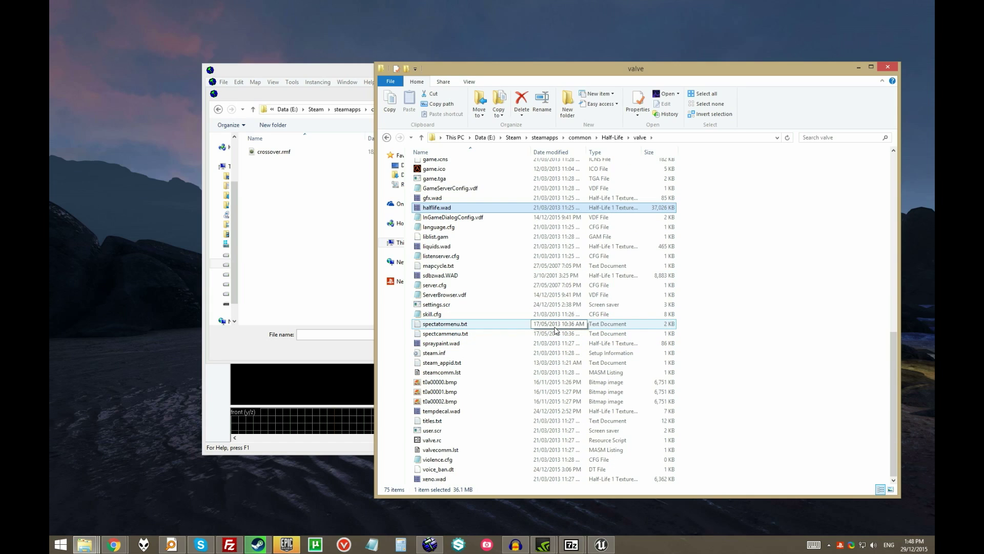
pyautogui.click(479, 479)
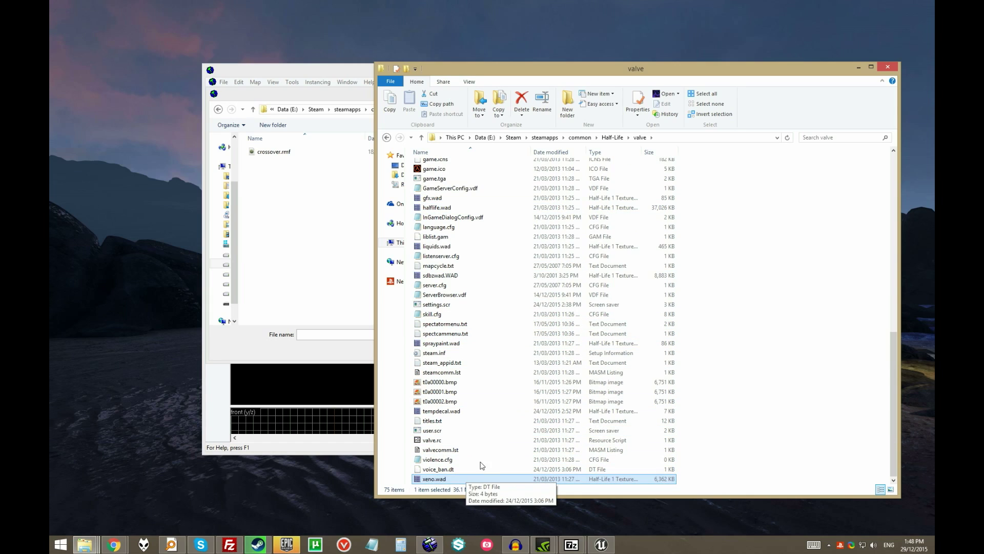
pyautogui.scroll(9, 635, 288)
pyautogui.hotkey('alt', 'Left')
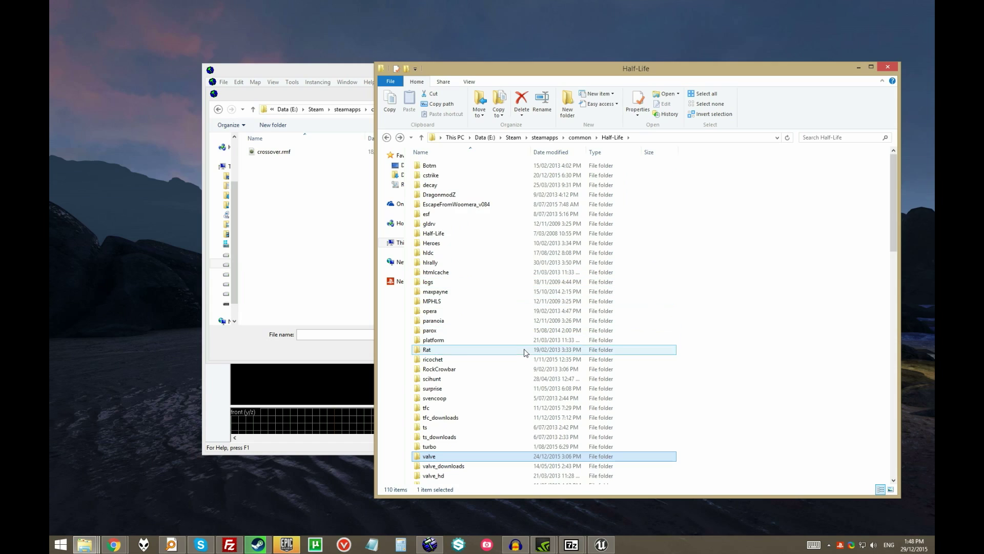
# Step: Check the ts mod folder for WAD texture files and return to the Half-Life folder
pyautogui.scroll(-4, 518, 355)
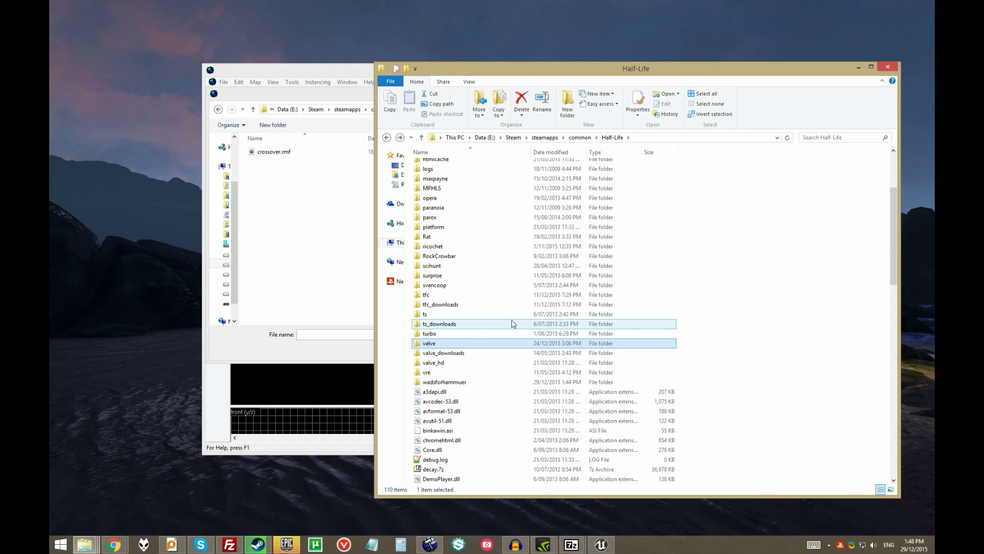
pyautogui.scroll(2, 512, 323)
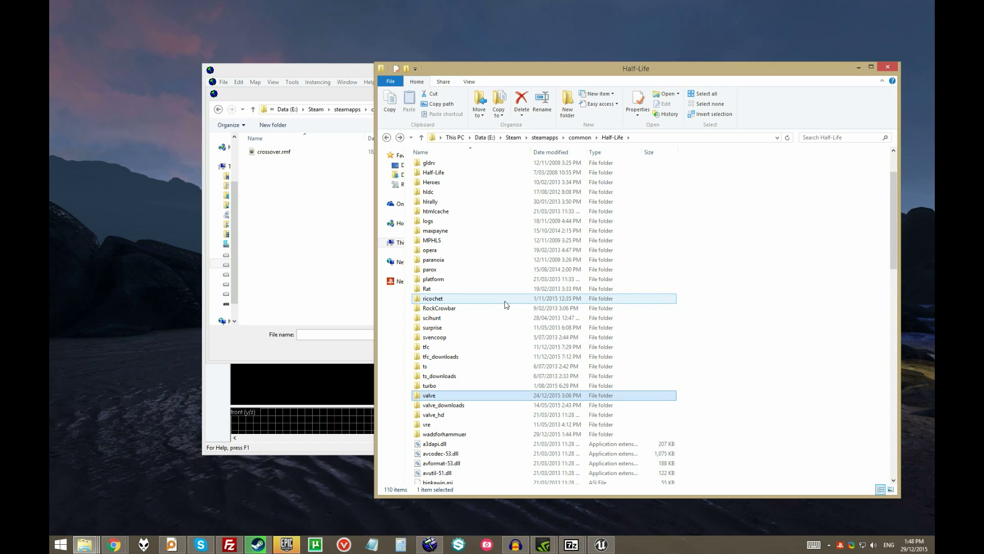
pyautogui.press('r')
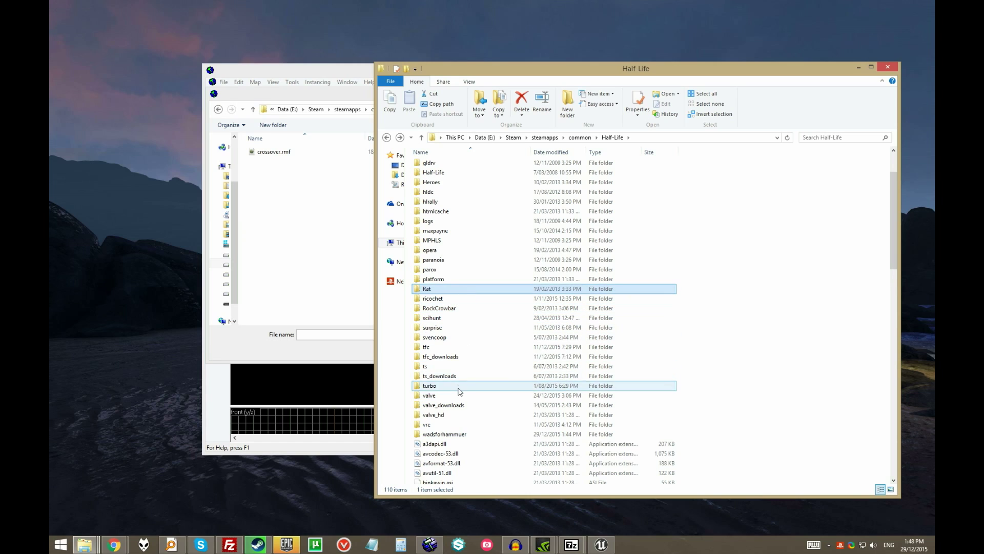
pyautogui.doubleClick(450, 366)
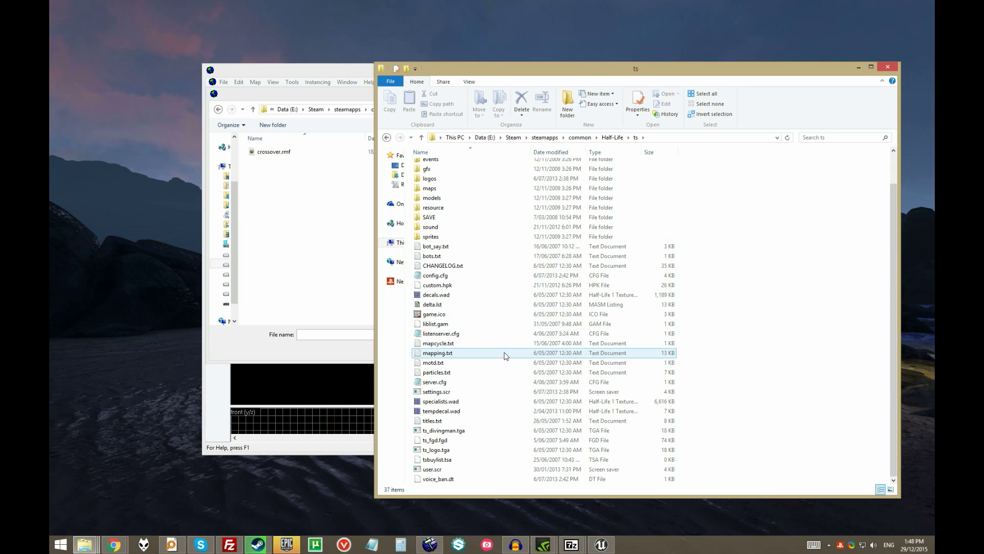
pyautogui.press('BackSpace')
# Step: Open the turbo mod folder, locate don_turbo01.wad, and return to the Half-Life folder
pyautogui.scroll(-4, 516, 363)
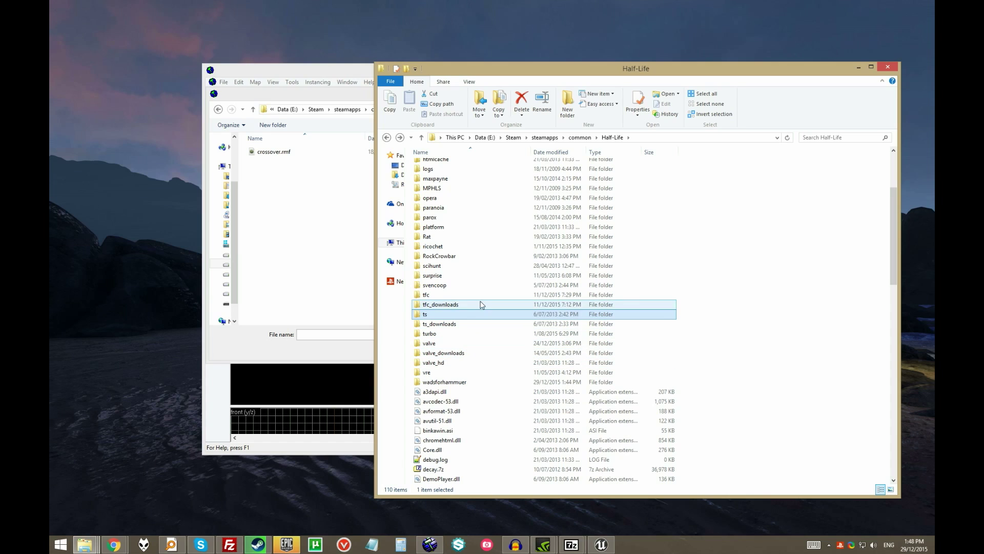
pyautogui.scroll(2, 480, 300)
pyautogui.click(463, 318)
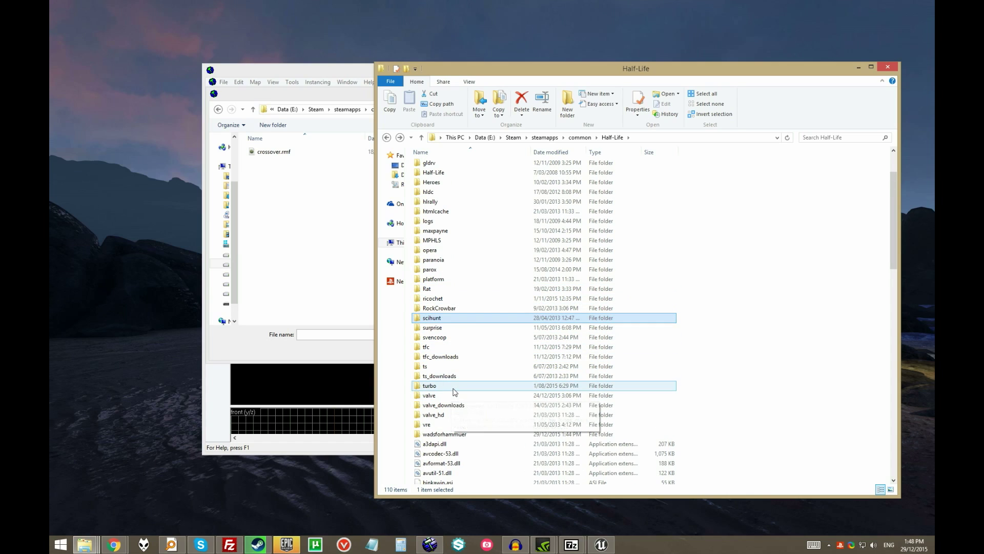
pyautogui.doubleClick(453, 387)
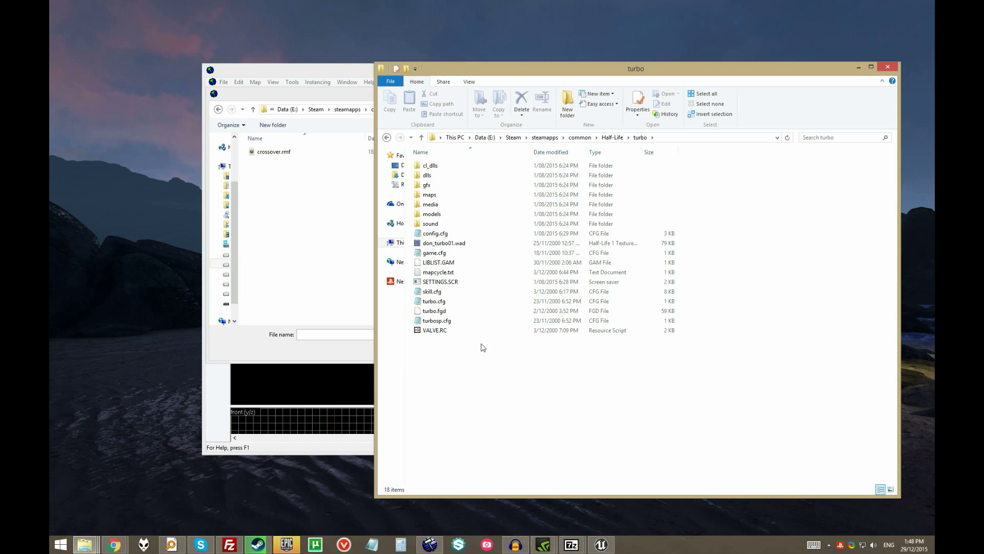
pyautogui.click(500, 244)
pyautogui.hotkey('alt', 'Left')
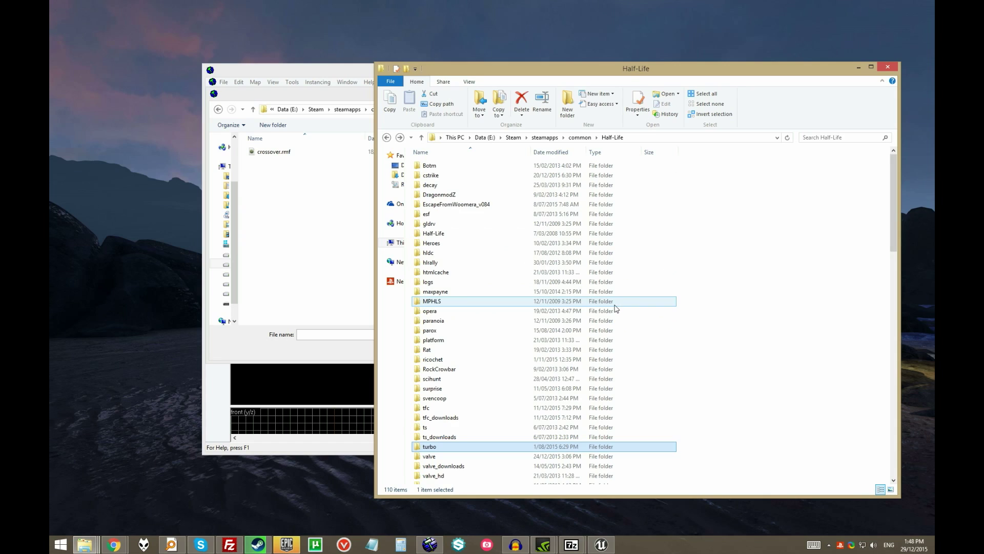
# Step: Open the wadsforhammuer folder and examine its two collected texture files, don_turbo01.wad and halflife.wad
pyautogui.click(505, 341)
pyautogui.scroll(-5, 505, 341)
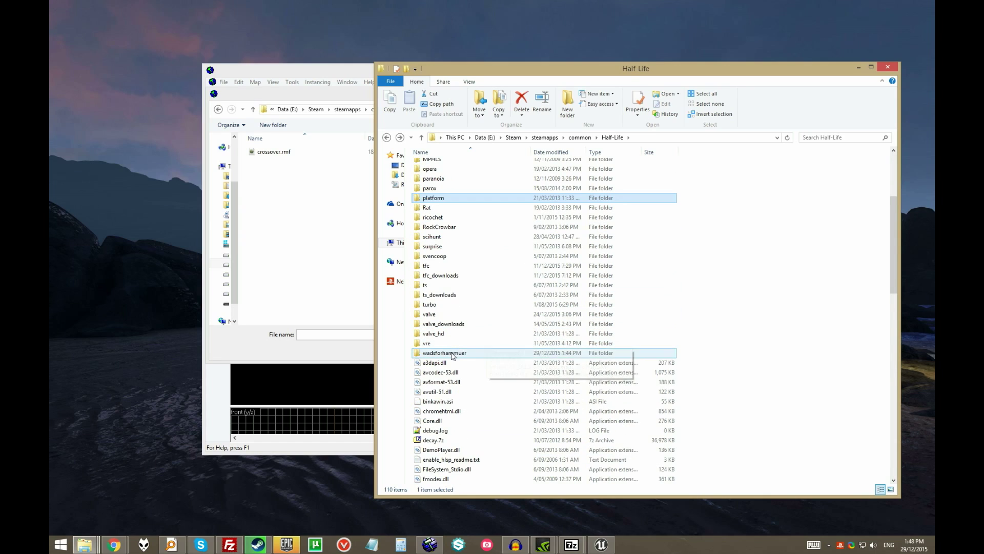
pyautogui.doubleClick(497, 353)
pyautogui.moveTo(638, 282); pyautogui.dragTo(484, 182)
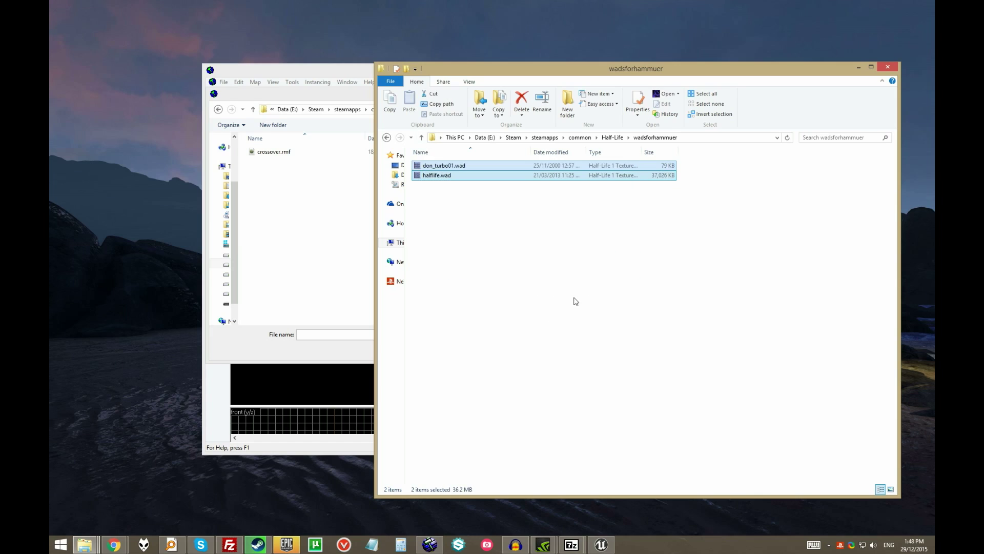
pyautogui.click(594, 299)
pyautogui.moveTo(683, 291); pyautogui.dragTo(512, 177)
pyautogui.click(574, 342)
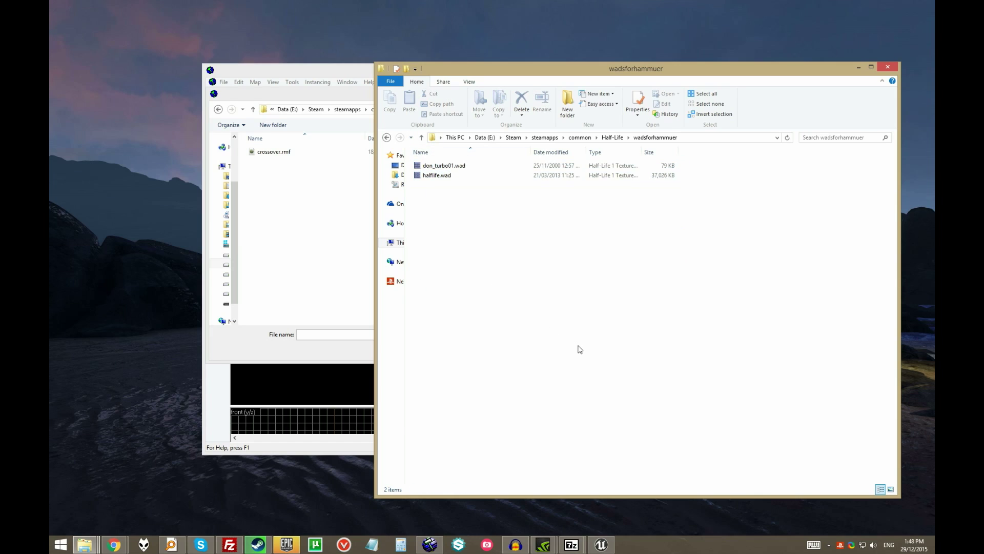
pyautogui.moveTo(576, 344); pyautogui.dragTo(515, 176)
pyautogui.click(522, 306)
pyautogui.moveTo(553, 352); pyautogui.dragTo(453, 172)
pyautogui.click(521, 305)
pyautogui.moveTo(516, 297); pyautogui.dragTo(521, 301)
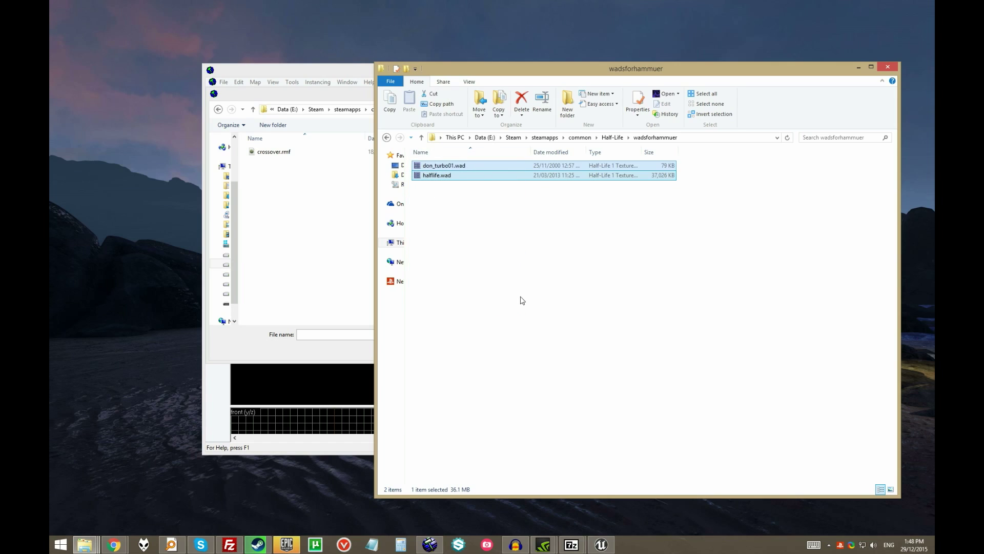
pyautogui.click(521, 301)
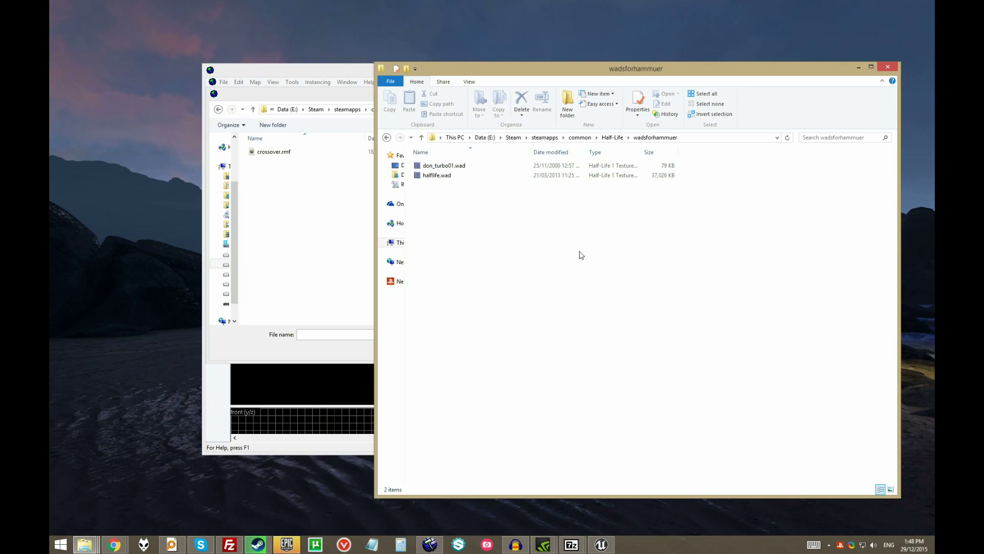
# Step: Minimize the Explorer window, switch back to Unreal Editor, and bring up the HammUEr window
pyautogui.click(857, 69)
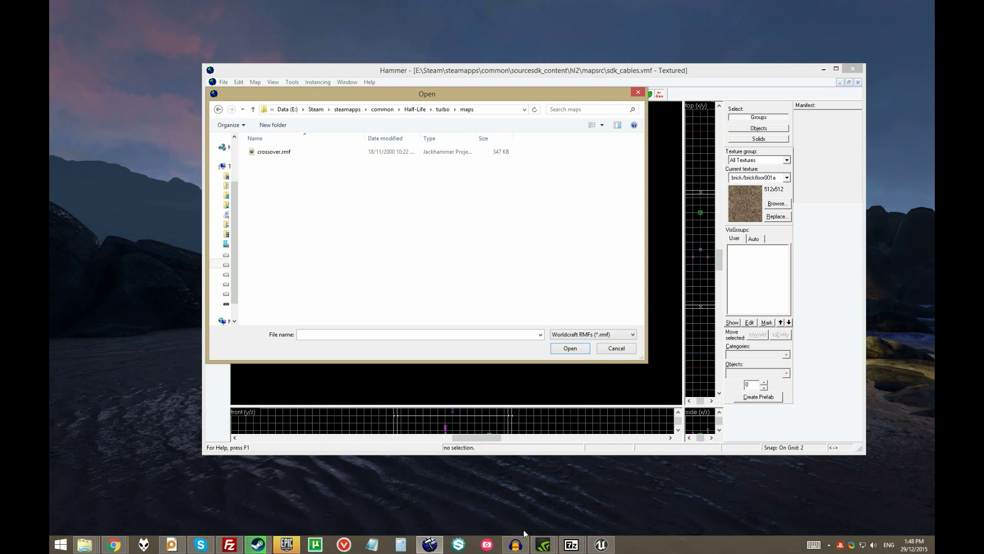
pyautogui.click(601, 544)
pyautogui.press('s')
pyautogui.moveTo(350, 167); pyautogui.dragTo(308, 115, button='right')
pyautogui.click(235, 35)
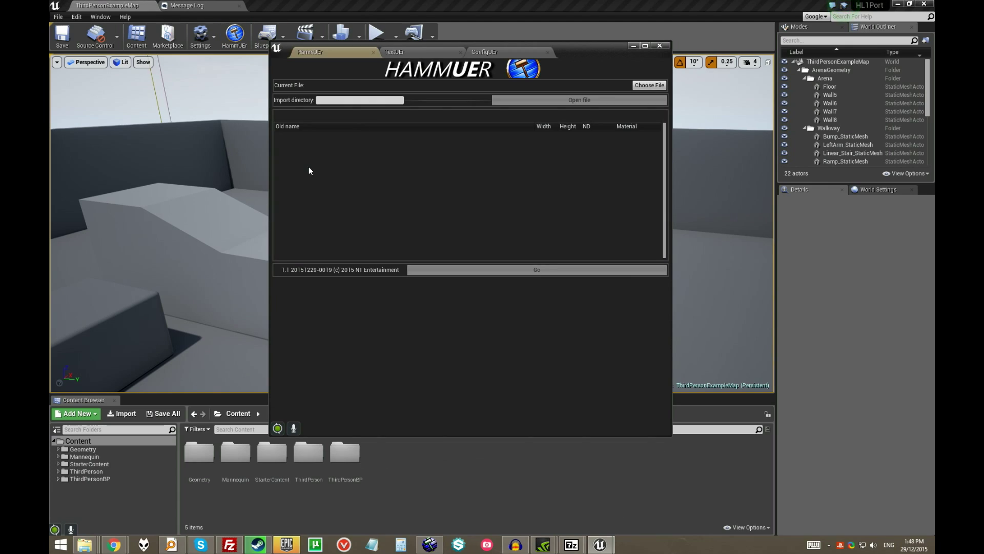
# Step: Show HammUEr's TextUEr options and create a new material named BaseMaterial in the Content folder
pyautogui.click(427, 51)
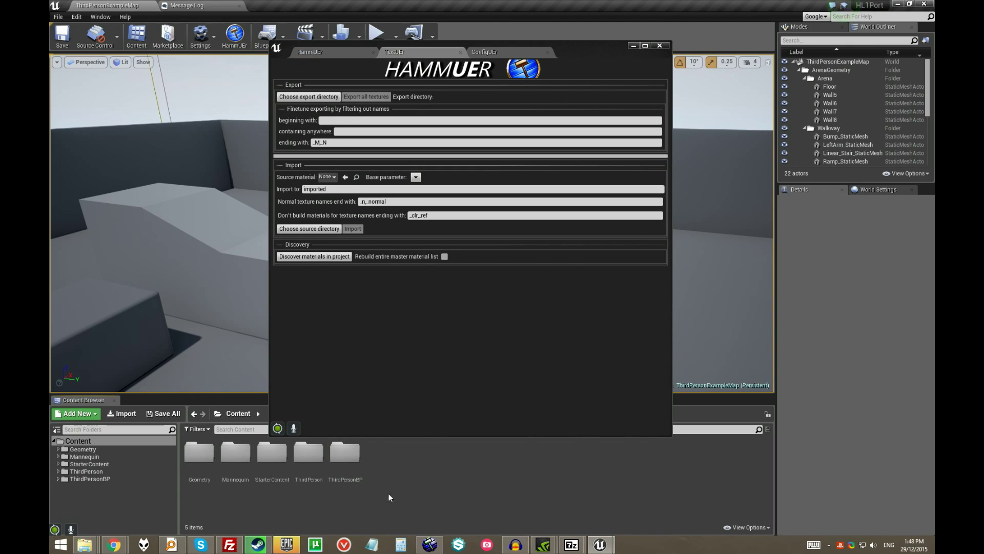
pyautogui.rightClick(436, 495)
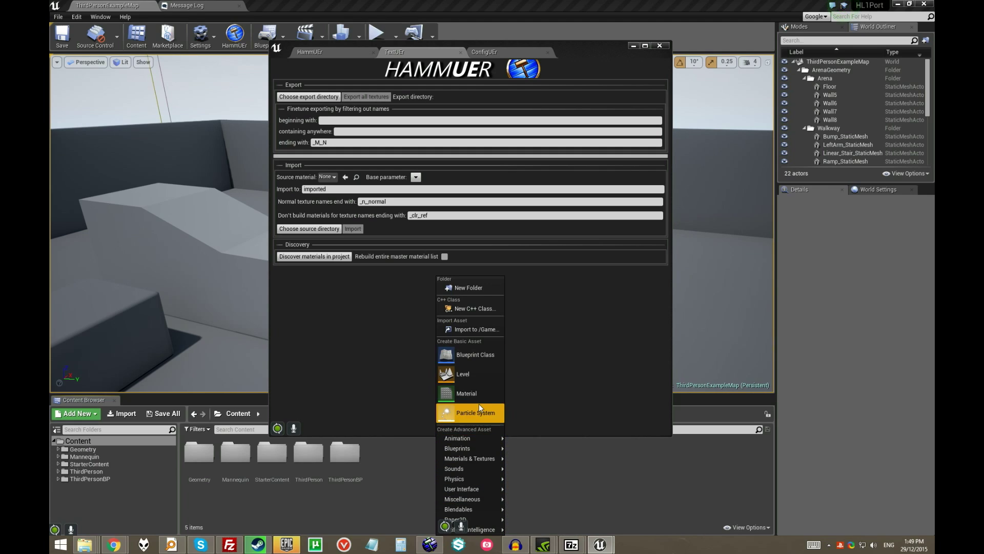
pyautogui.click(464, 393)
pyautogui.write('Base')
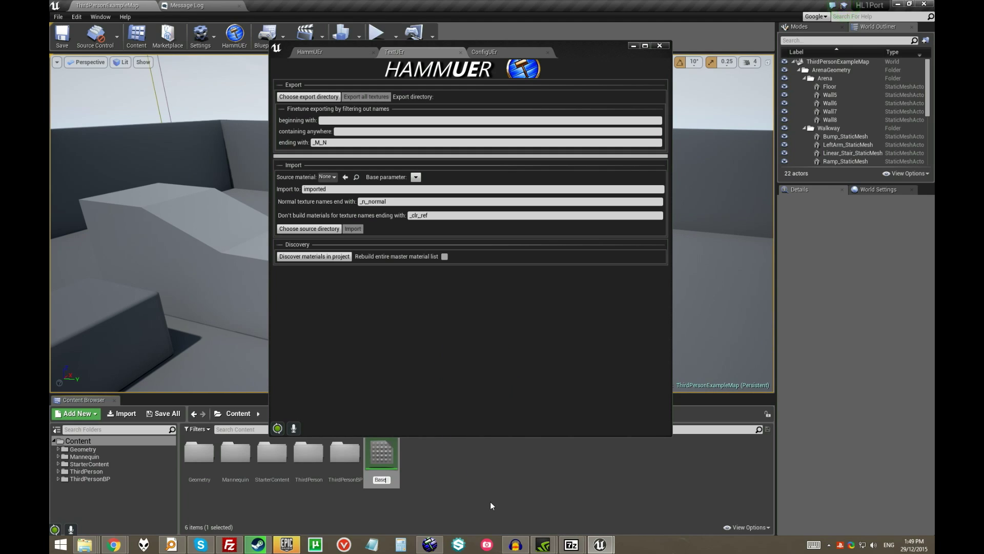
pyautogui.write('Material')
pyautogui.press('Return')
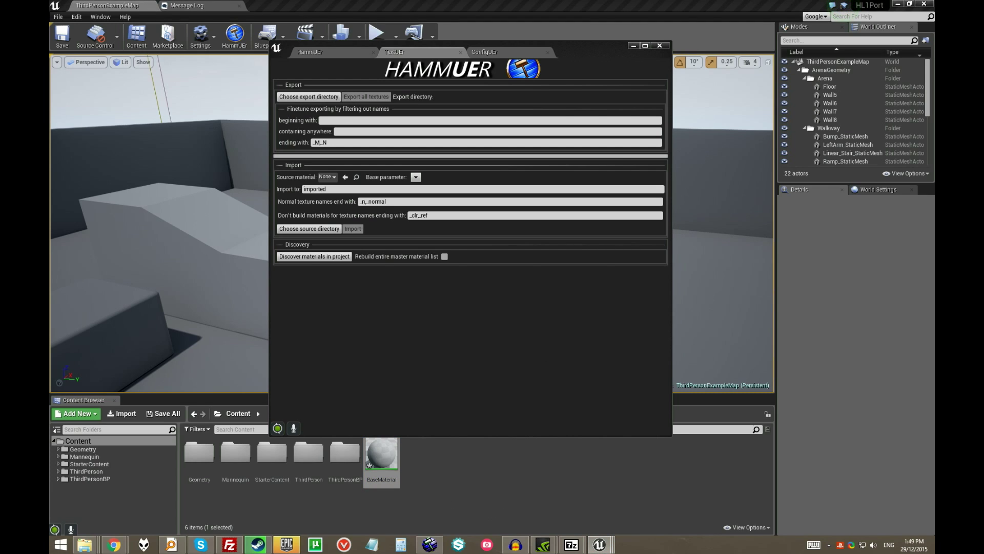
# Step: Dock the BaseMaterial editor beside the other editor tabs and minimize the HammUEr window to reveal the material graph
pyautogui.moveTo(677, 88); pyautogui.dragTo(290, 6)
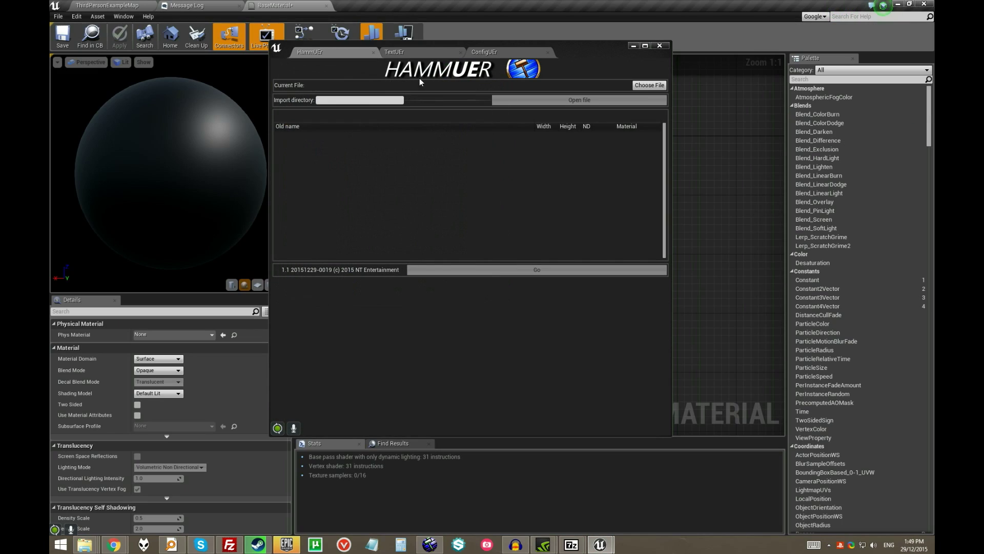
pyautogui.click(633, 46)
pyautogui.moveTo(519, 177); pyautogui.dragTo(463, 157, button='right')
pyautogui.moveTo(542, 190); pyautogui.dragTo(483, 195, button='right')
pyautogui.middleClick(348, 447)
pyautogui.middleClick(348, 446)
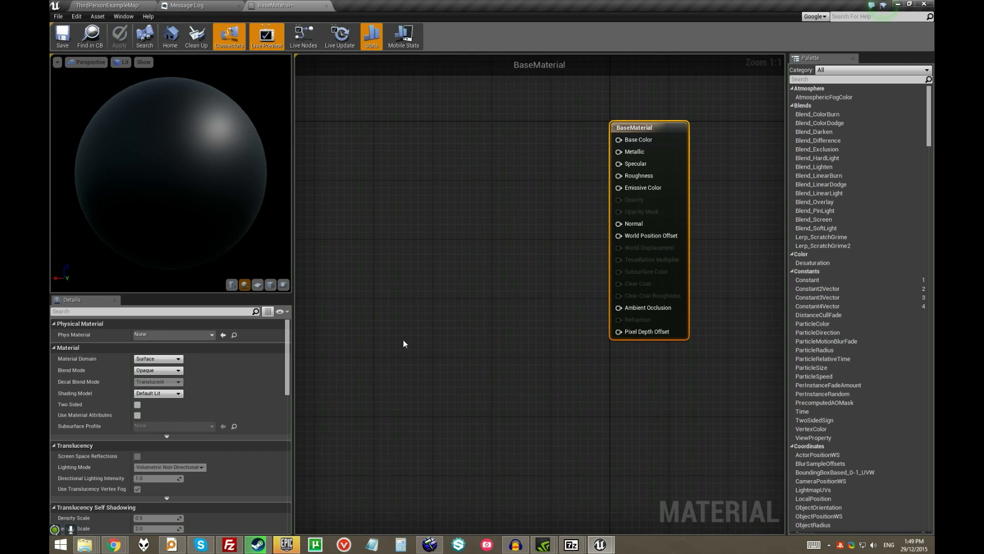
# Step: Add a texture sample node to the BaseMaterial graph and convert it to a parameter
pyautogui.moveTo(409, 187); pyautogui.dragTo(464, 250, button='right')
pyautogui.click(464, 249)
pyautogui.press('t')
pyautogui.click(453, 174)
pyautogui.moveTo(491, 218); pyautogui.dragTo(459, 197)
pyautogui.rightClick(458, 197)
pyautogui.click(502, 226)
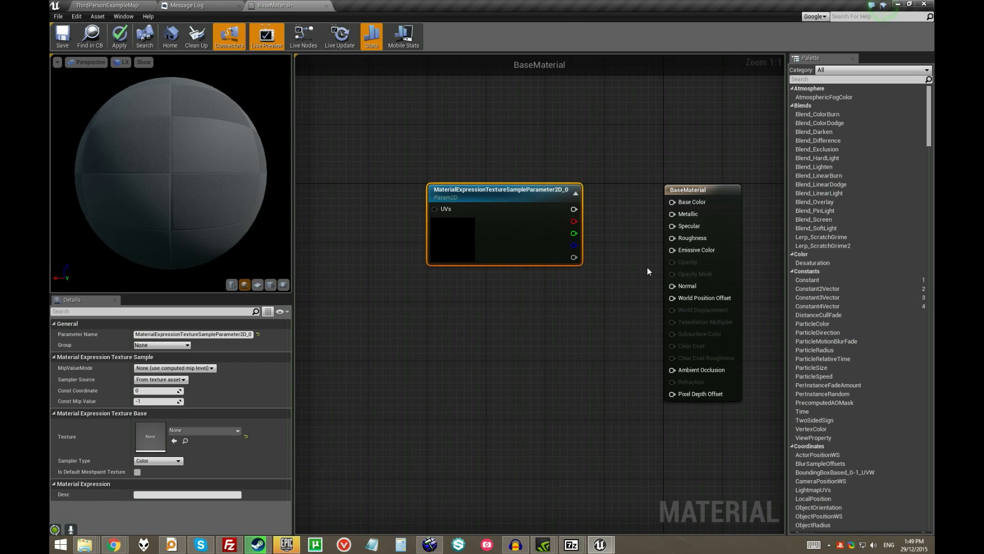
# Step: Name the texture parameter BaseColor and connect its RGB output to the material's Base Color input
pyautogui.click(220, 335)
pyautogui.write('BaseColor')
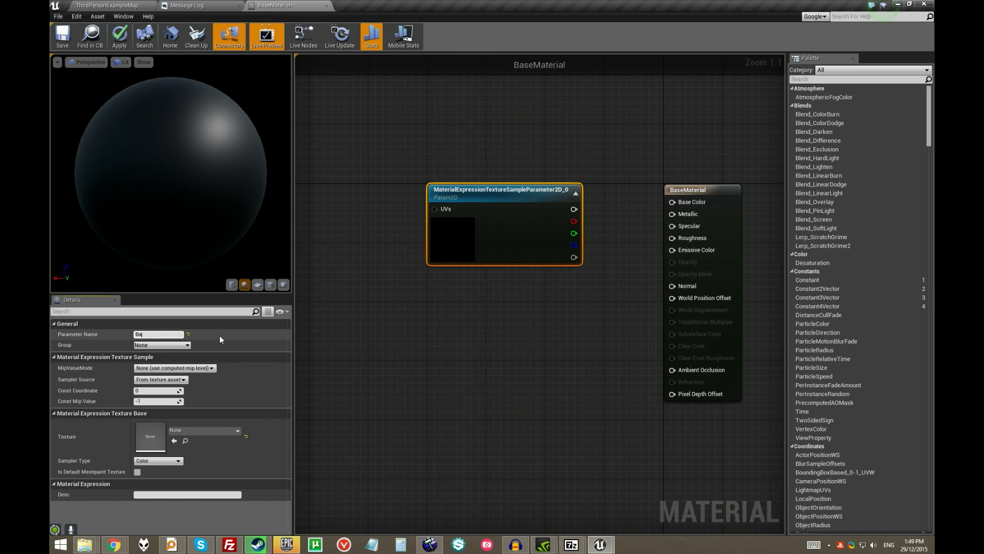
pyautogui.press('Return')
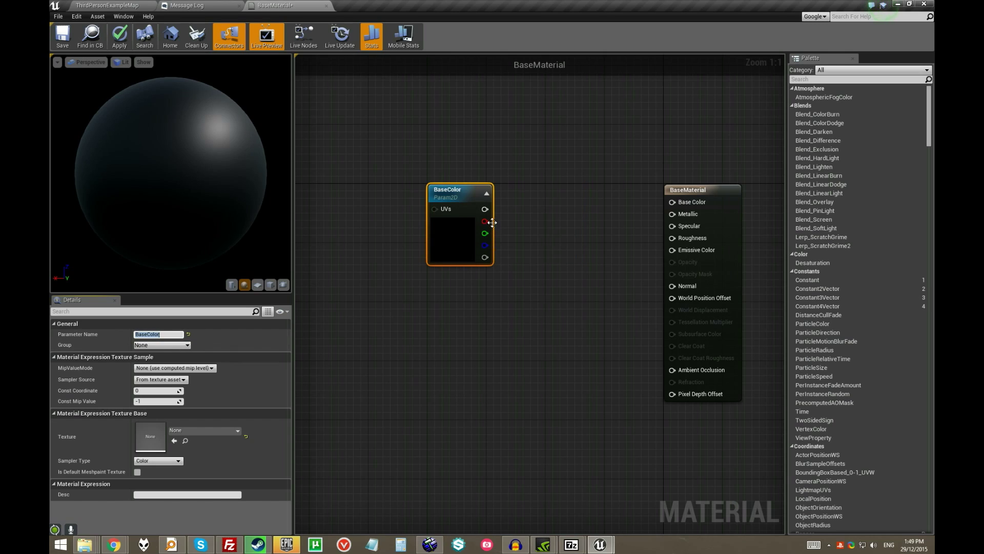
pyautogui.moveTo(485, 209); pyautogui.dragTo(672, 202)
# Step: Add a constant node with value 0 and connect it to the material's Specular input
pyautogui.press('1')
pyautogui.click(566, 234)
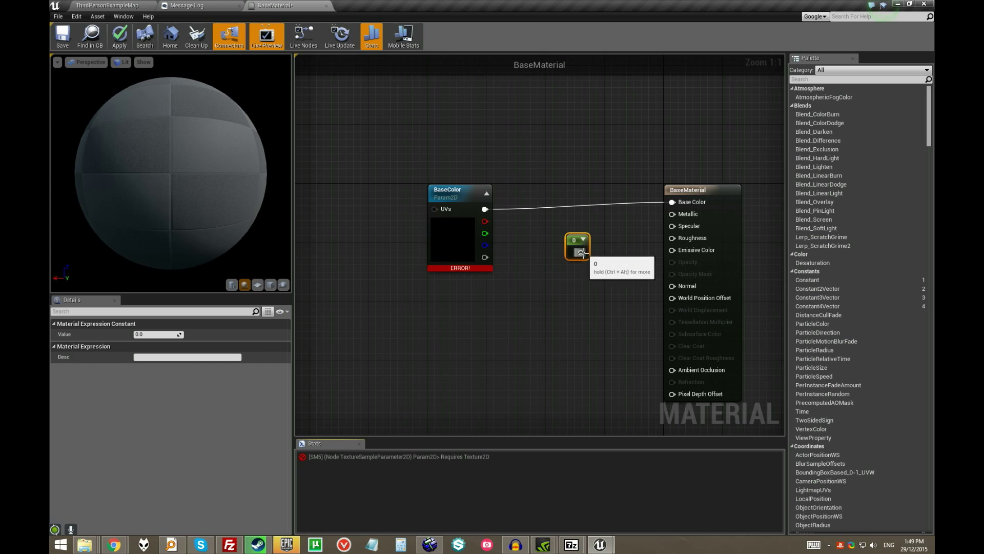
pyautogui.moveTo(581, 247); pyautogui.dragTo(672, 226)
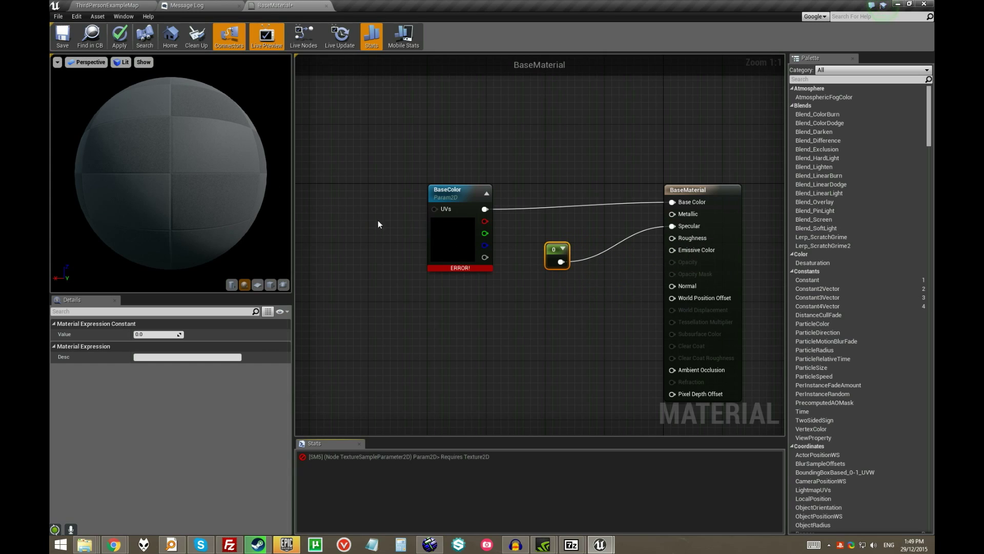
# Step: Try to save the material, and assign the T_Brick_Clay_Beveled_D texture to the BaseColor parameter
pyautogui.click(63, 34)
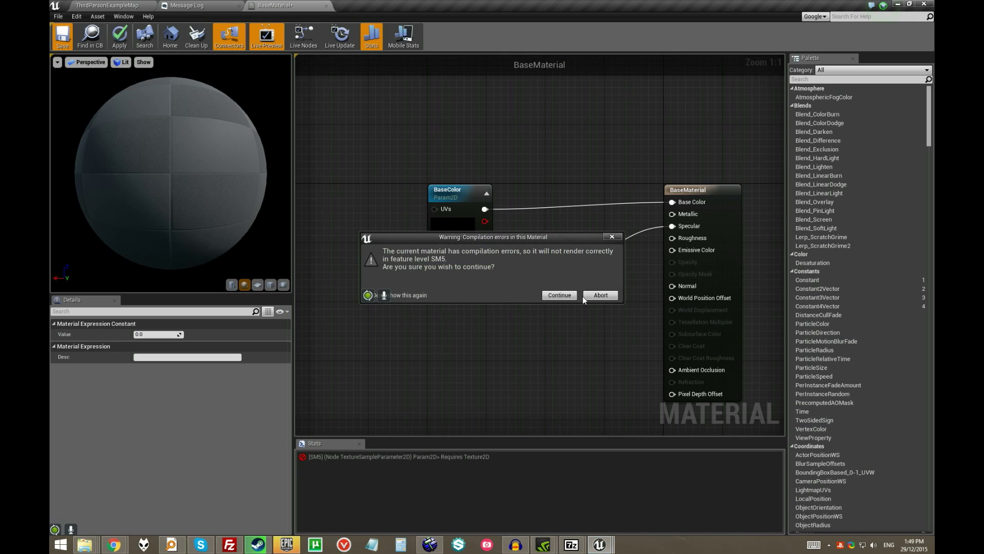
pyautogui.click(615, 236)
pyautogui.click(440, 214)
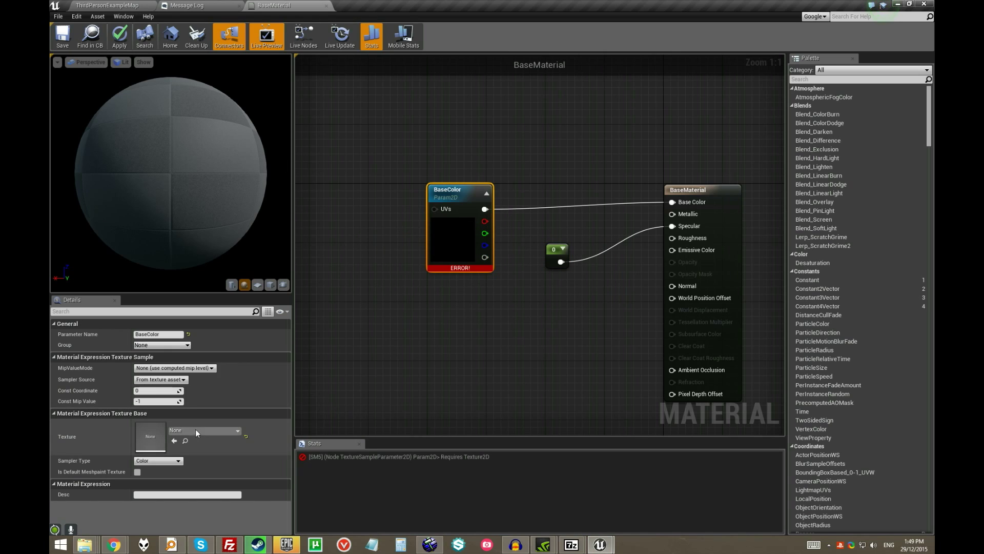
pyautogui.click(200, 429)
pyautogui.click(300, 438)
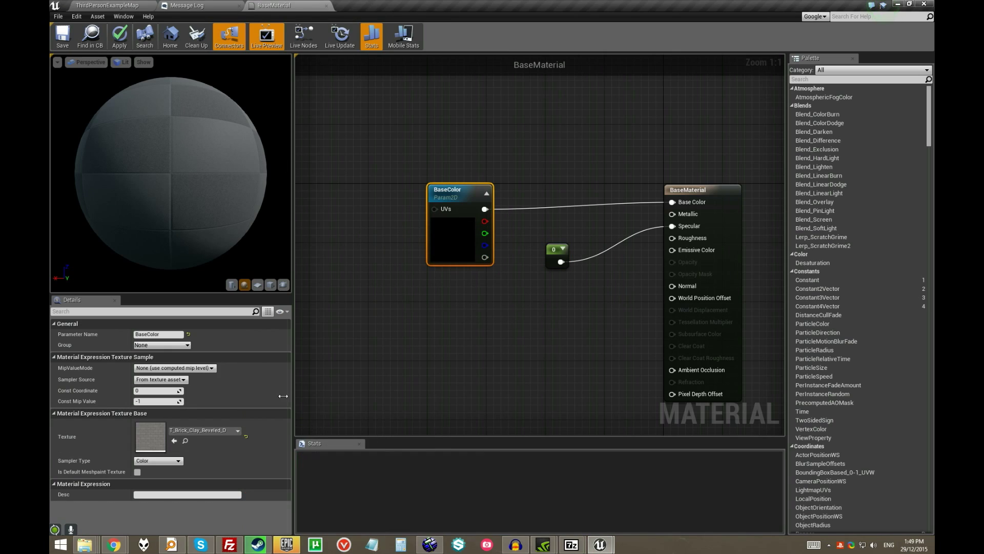
pyautogui.moveTo(522, 374); pyautogui.dragTo(491, 337, button='right')
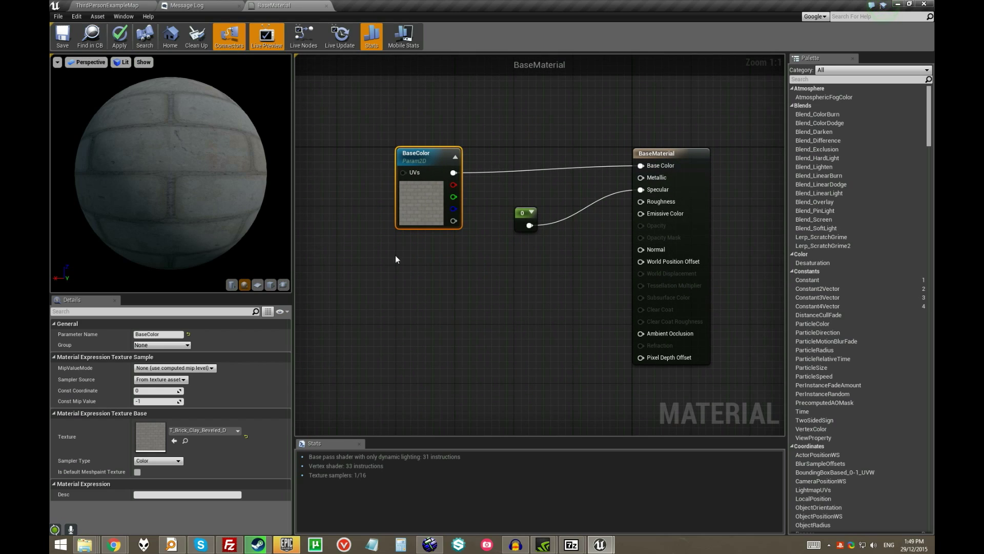
# Step: Save BaseMaterial and return to the ThirdPersonExampleMap level editor
pyautogui.click(531, 297)
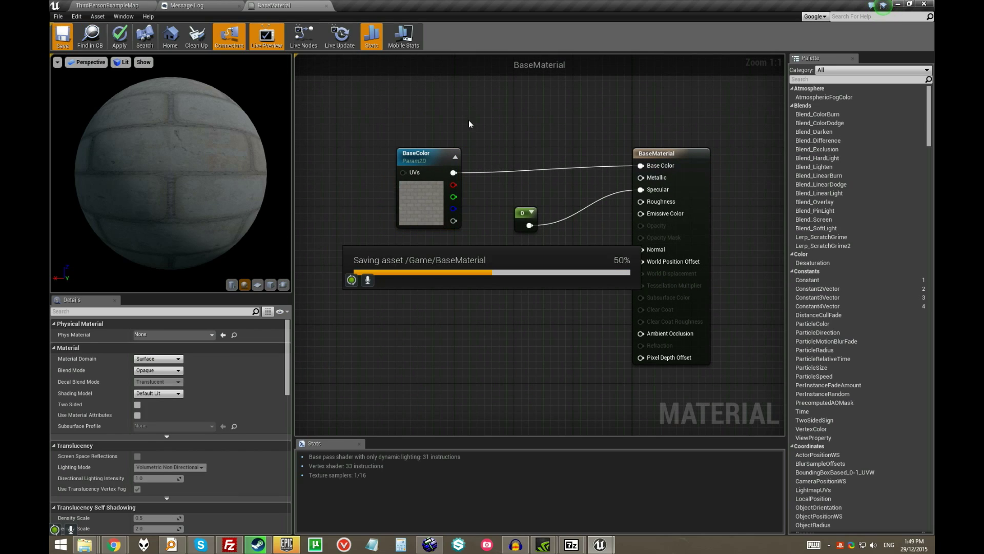
pyautogui.moveTo(373, 104); pyautogui.dragTo(395, 164, button='right')
pyautogui.click(108, 6)
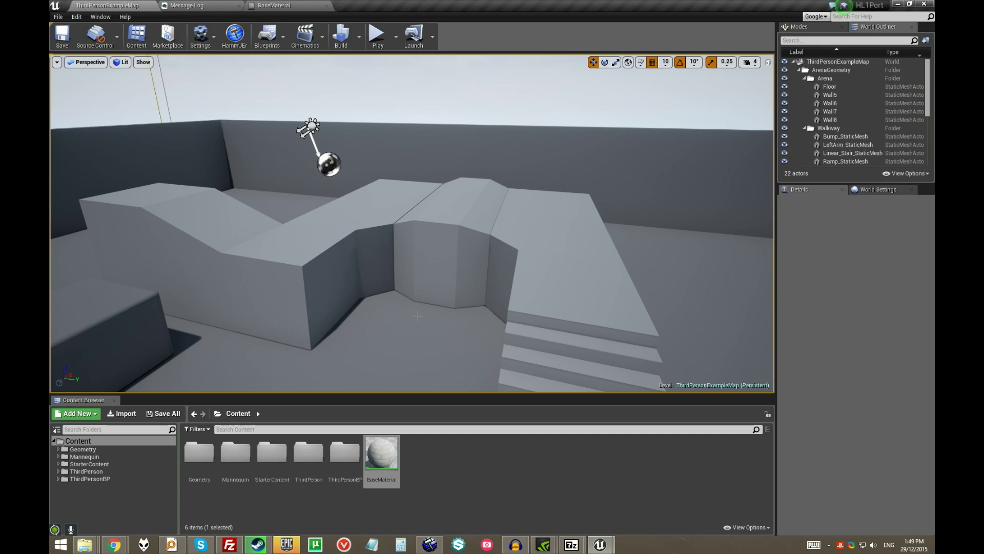
pyautogui.moveTo(328, 205); pyautogui.dragTo(307, 252, button='right')
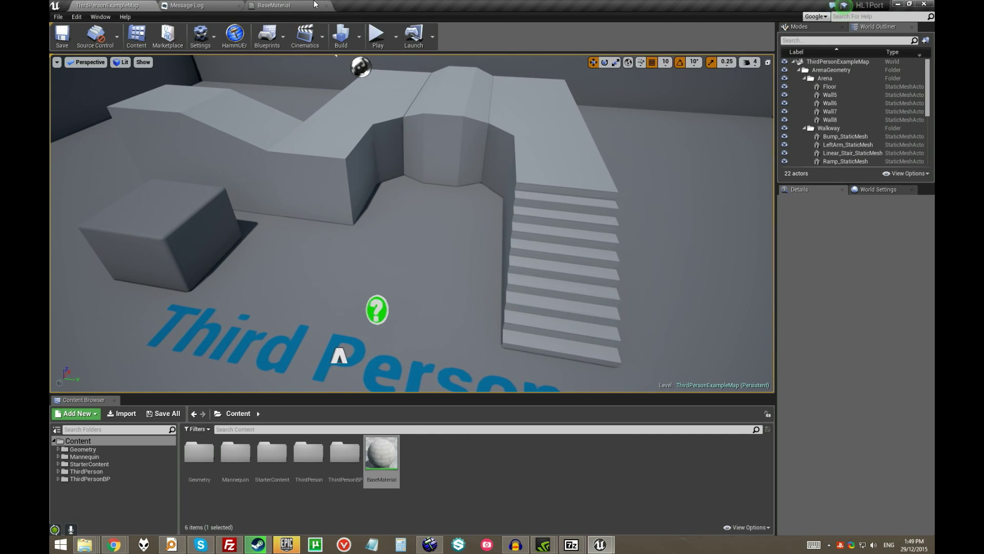
pyautogui.click(312, 5)
pyautogui.click(114, 6)
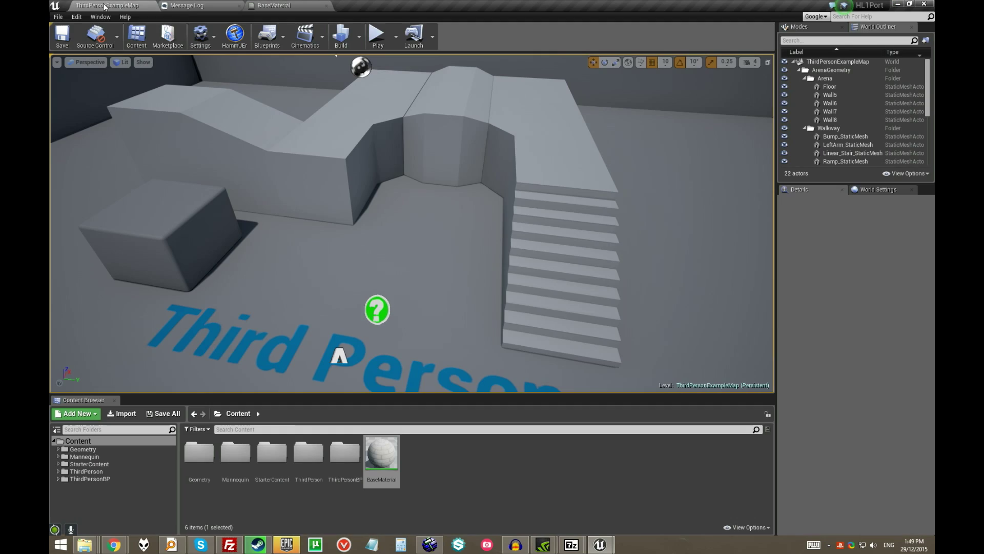
pyautogui.click(463, 471)
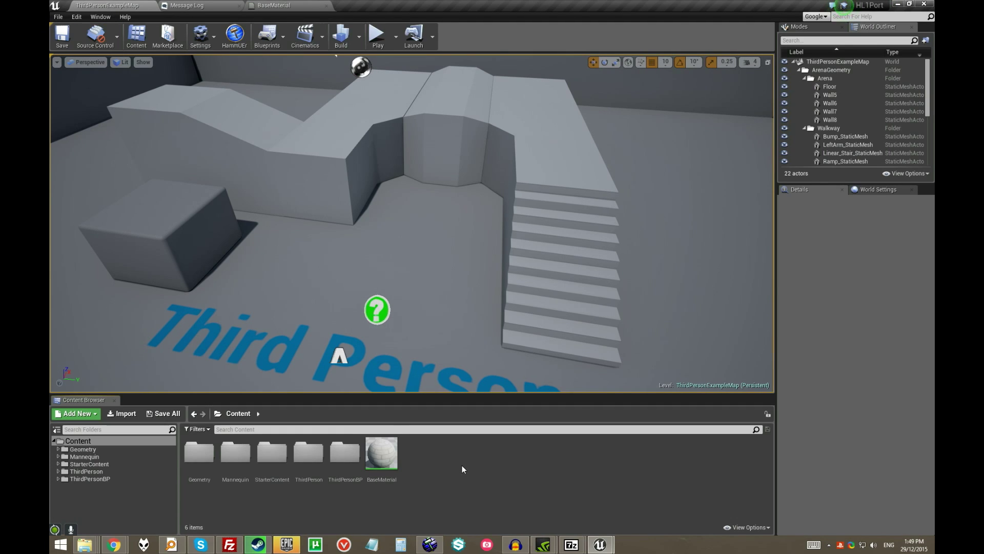
pyautogui.moveTo(436, 246); pyautogui.dragTo(394, 225, button='right')
pyautogui.moveTo(438, 277); pyautogui.dragTo(394, 274, button='right')
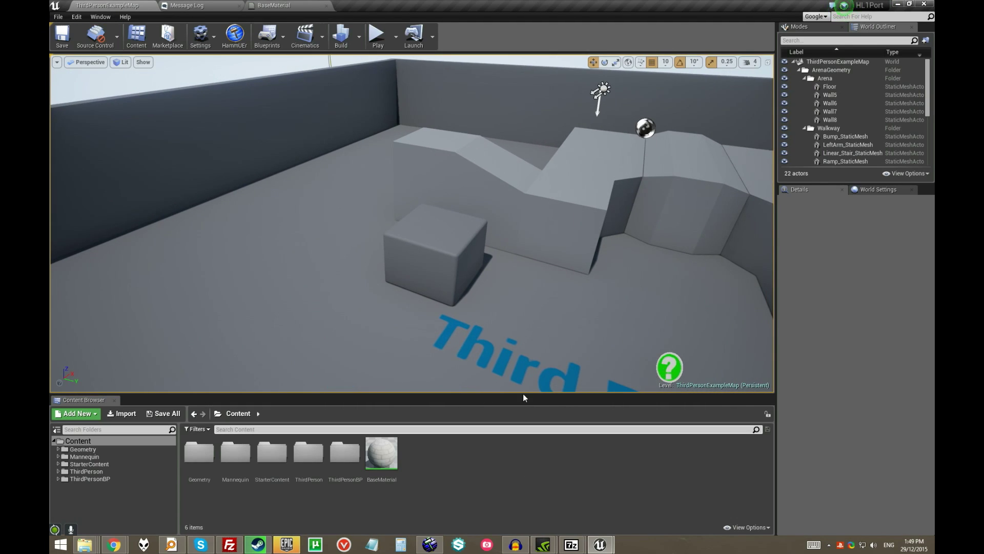
pyautogui.moveTo(513, 354); pyautogui.dragTo(579, 333, button='right')
pyautogui.moveTo(436, 307); pyautogui.dragTo(377, 328, button='right')
pyautogui.moveTo(450, 291); pyautogui.dragTo(464, 315, button='right')
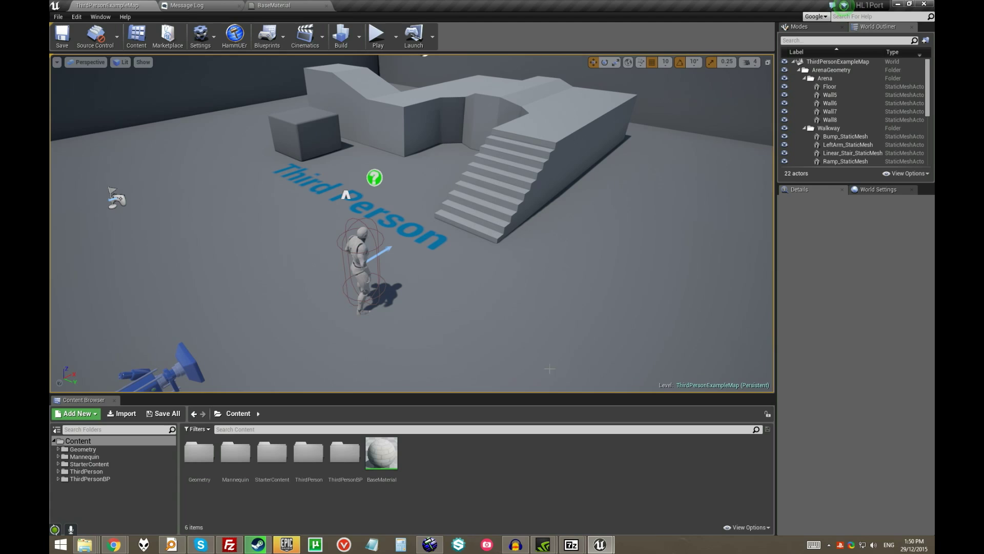
# Step: Reopen HammUEr's TextUEr options, choose BaseMaterial as the source material, and set the import folder to HalflifeAndTurbo
pyautogui.click(234, 34)
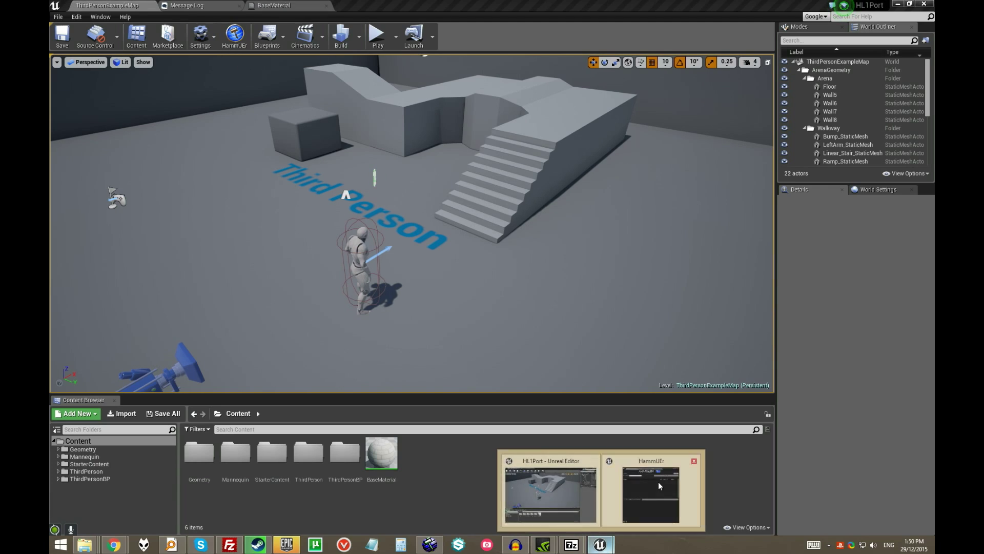
pyautogui.click(409, 53)
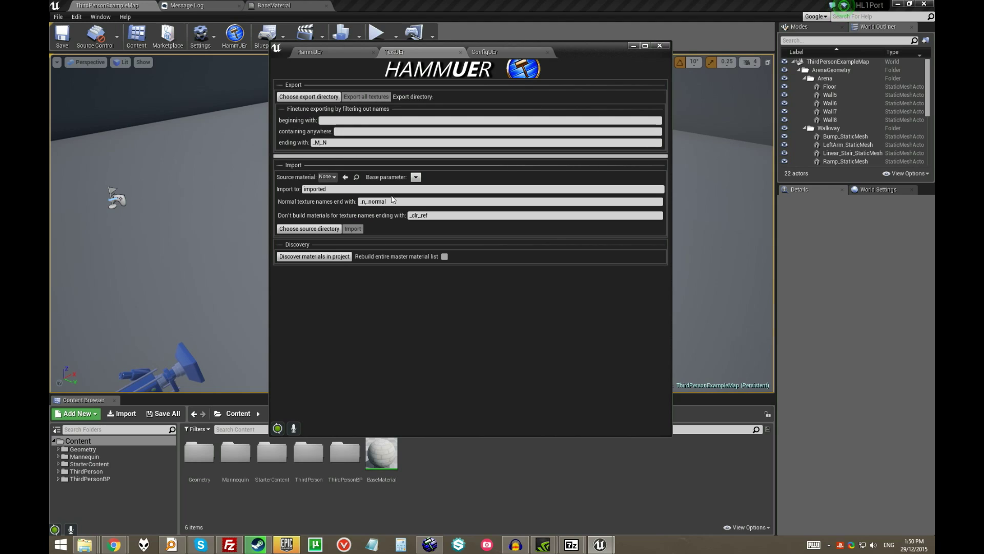
pyautogui.click(326, 177)
pyautogui.write('base')
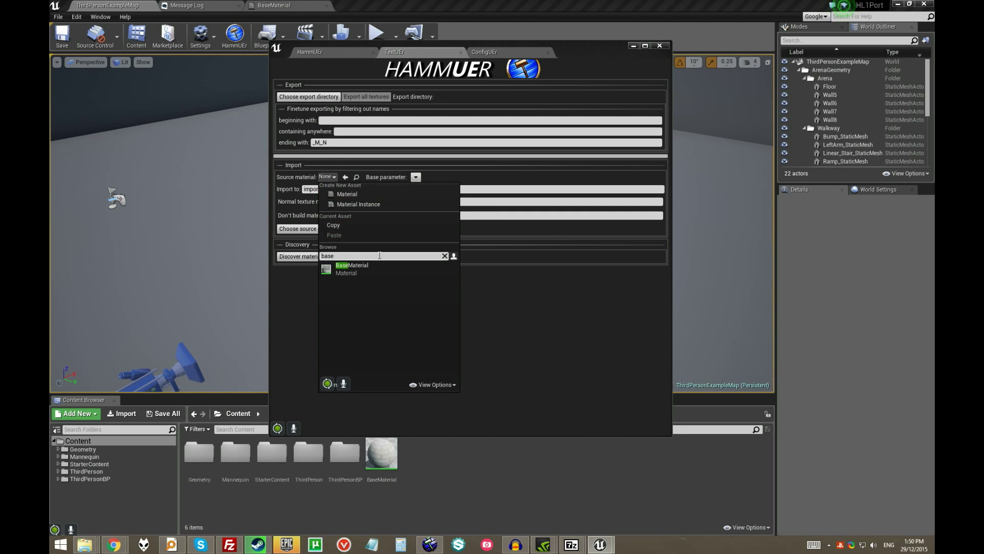
pyautogui.click(354, 268)
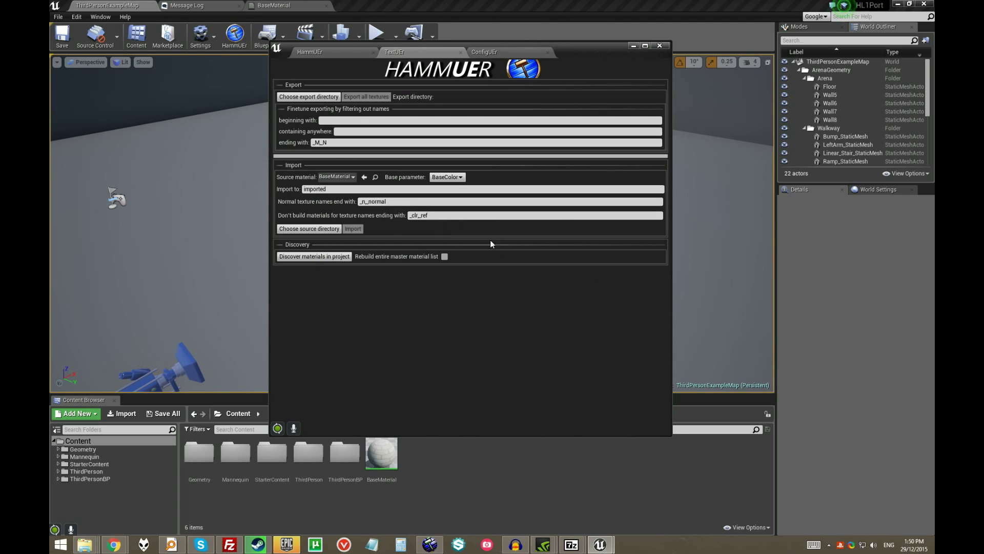
pyautogui.doubleClick(323, 190)
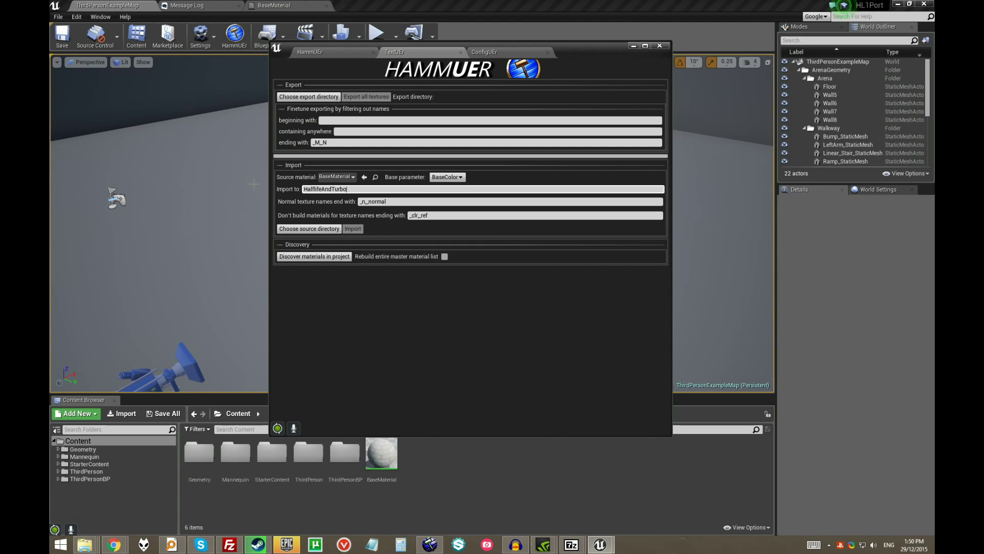
# Step: Set the texture source directory to E:/Steam/steamapps/common/Half-Life/wadsforhammuer, copying the path from the wadsforhammuer Explorer window
pyautogui.click(322, 229)
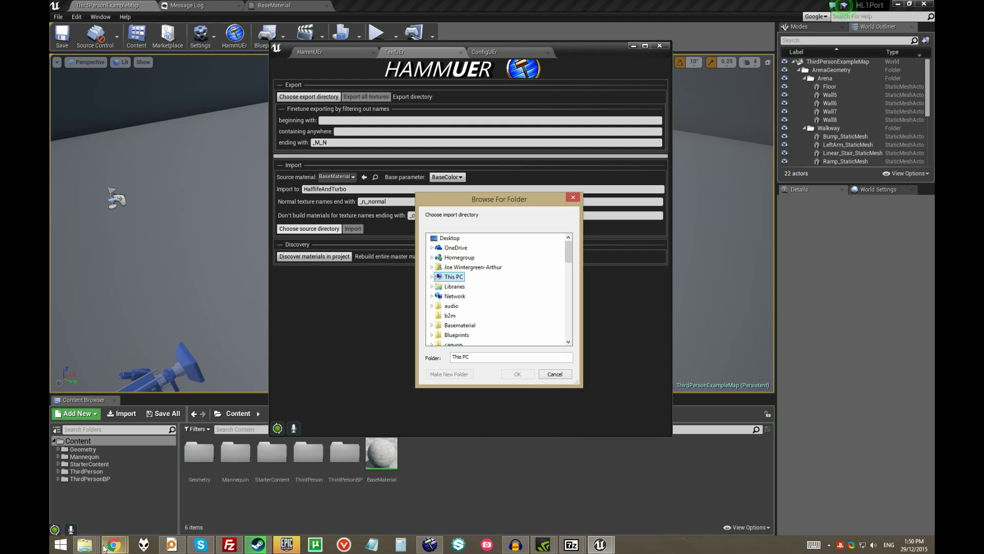
pyautogui.moveTo(85, 544)
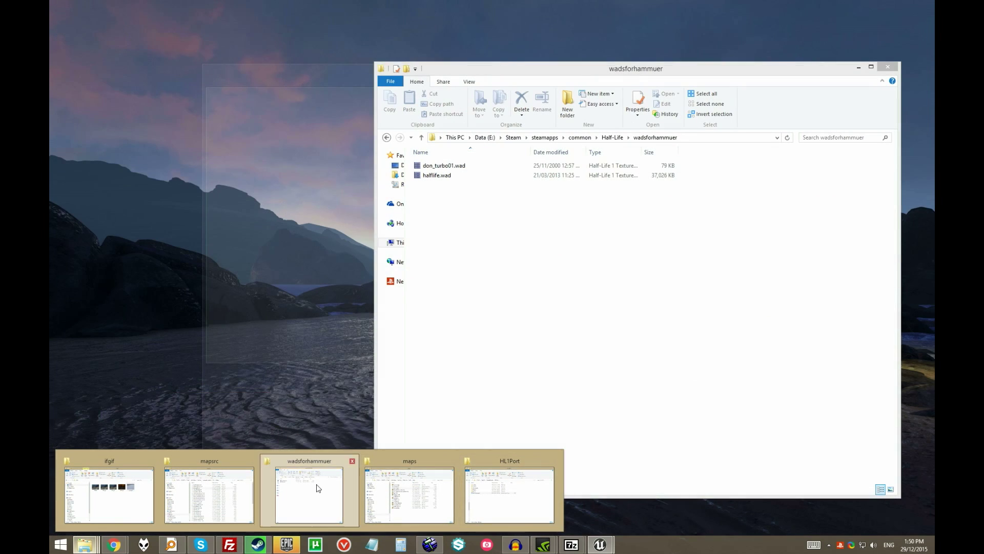
pyautogui.click(318, 487)
pyautogui.click(688, 137)
pyautogui.hotkey('ctrl', 'c')
pyautogui.click(334, 308)
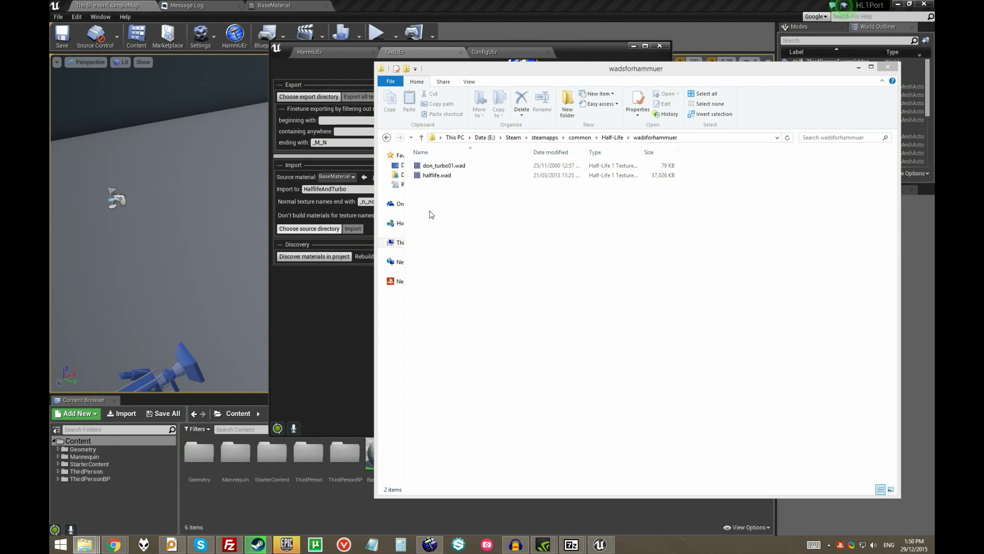
pyautogui.click(859, 68)
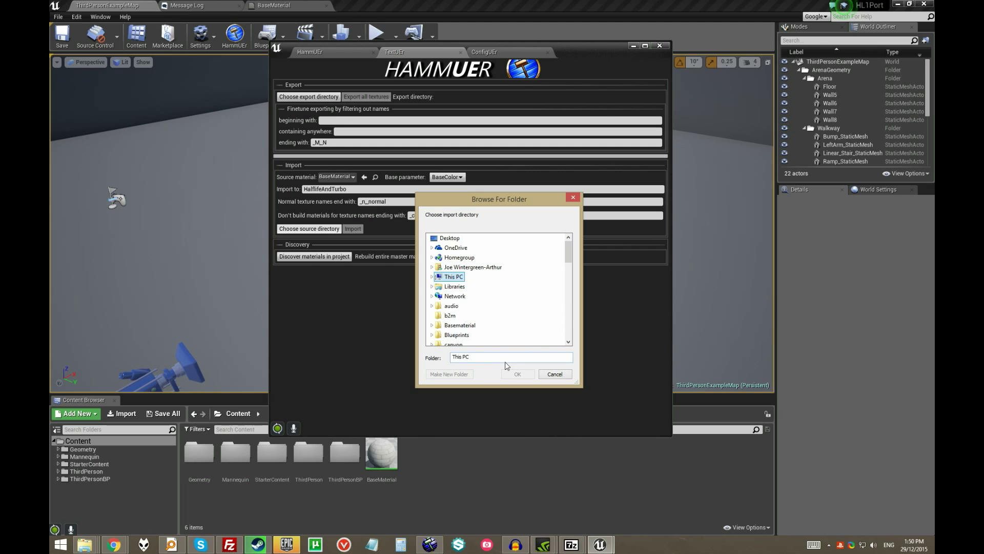
pyautogui.tripleClick(506, 357)
pyautogui.hotkey('ctrl', 'v')
pyautogui.click(518, 374)
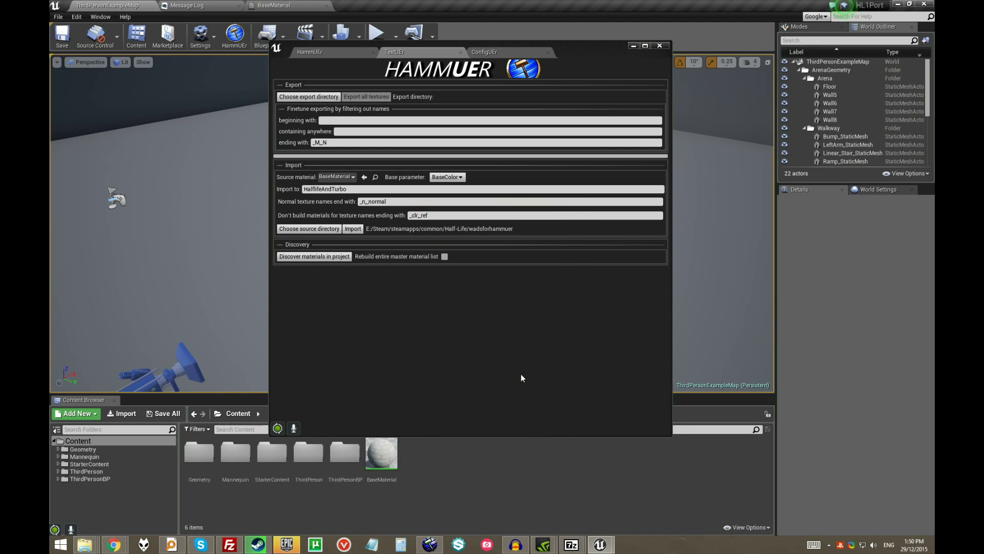
# Step: Import the WAD textures, minimize HammUEr, and open the imported folder in the project content
pyautogui.click(354, 229)
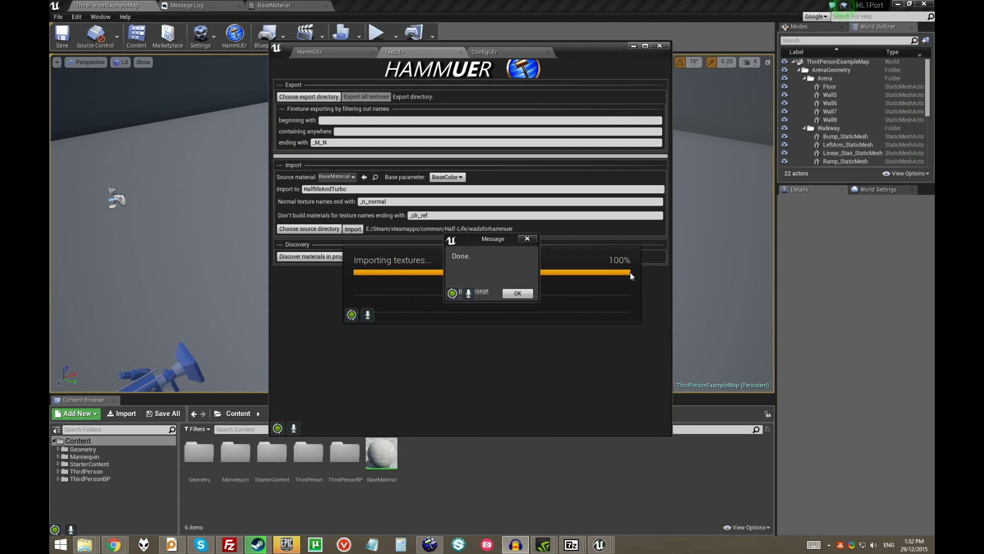
pyautogui.click(518, 293)
pyautogui.click(633, 45)
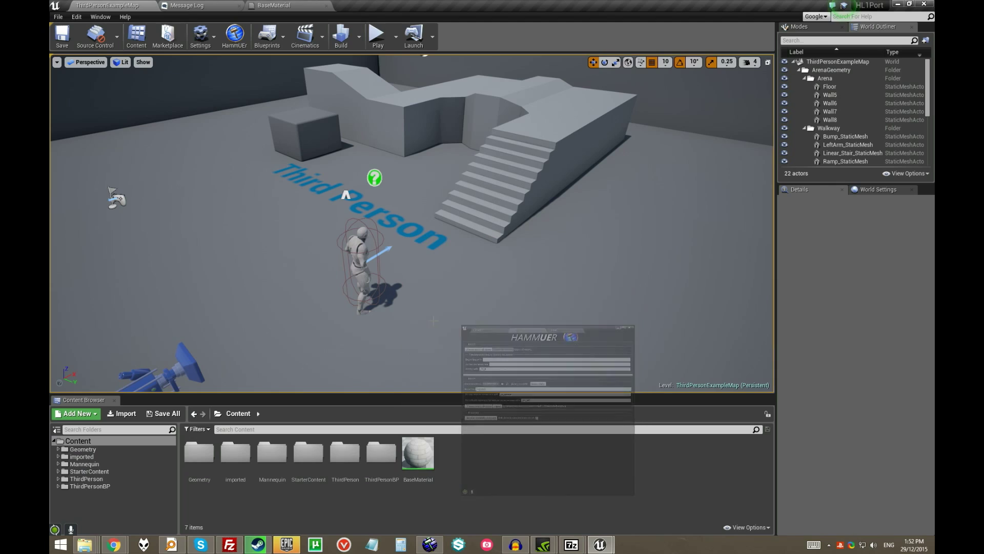
pyautogui.click(96, 457)
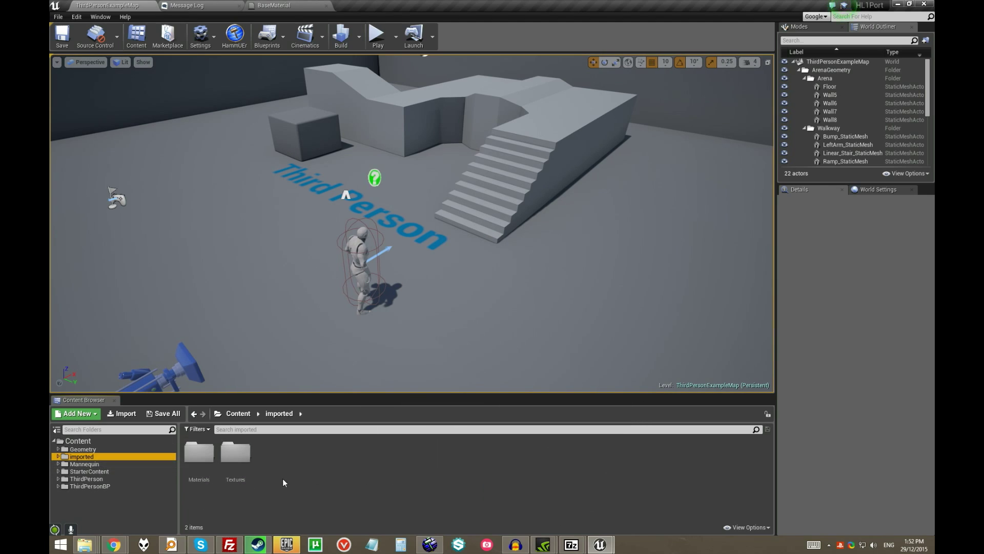
# Step: Browse the imported Half-Life materials in the halflife folder, enlarging the content area to show more thumbnails
pyautogui.doubleClick(199, 452)
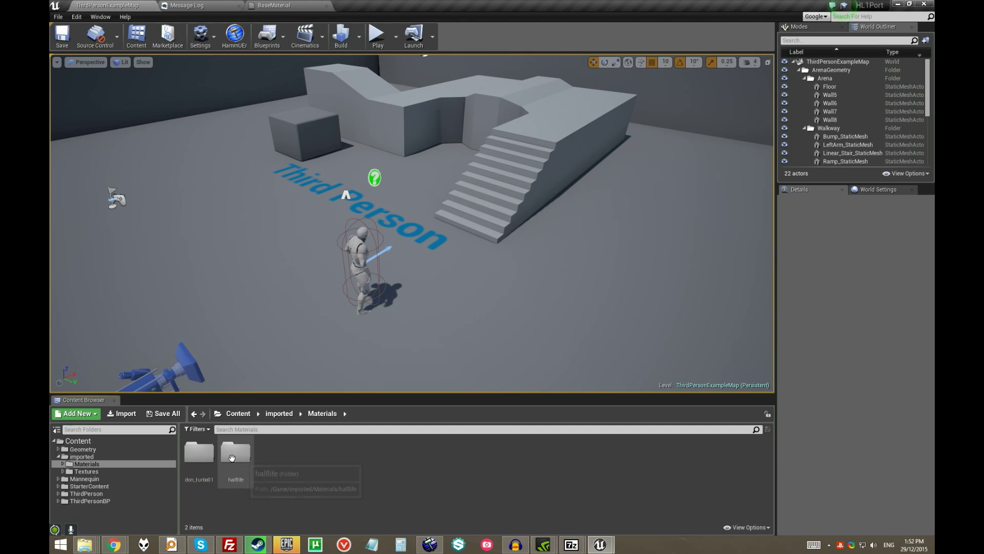
pyautogui.doubleClick(234, 453)
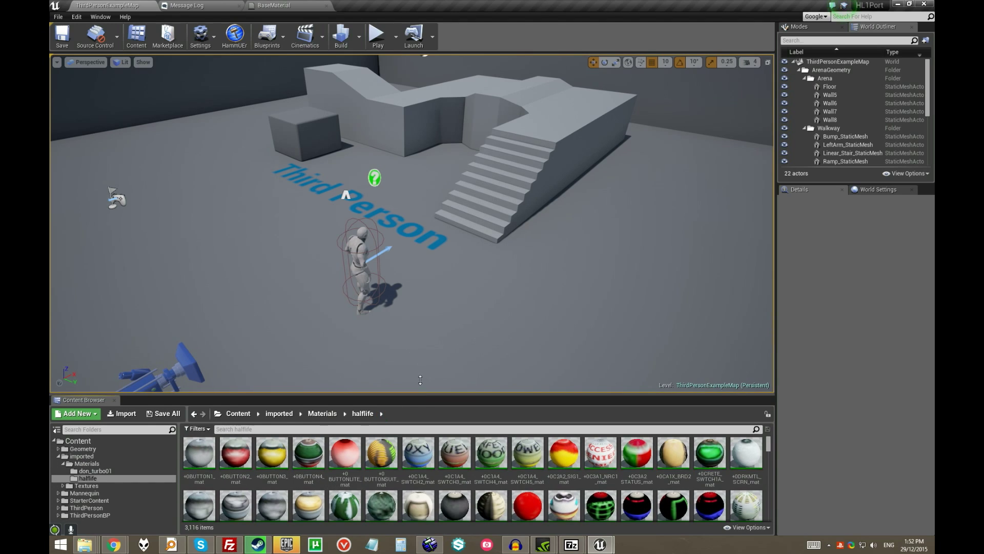
pyautogui.moveTo(421, 380); pyautogui.dragTo(421, 219)
pyautogui.click(455, 348)
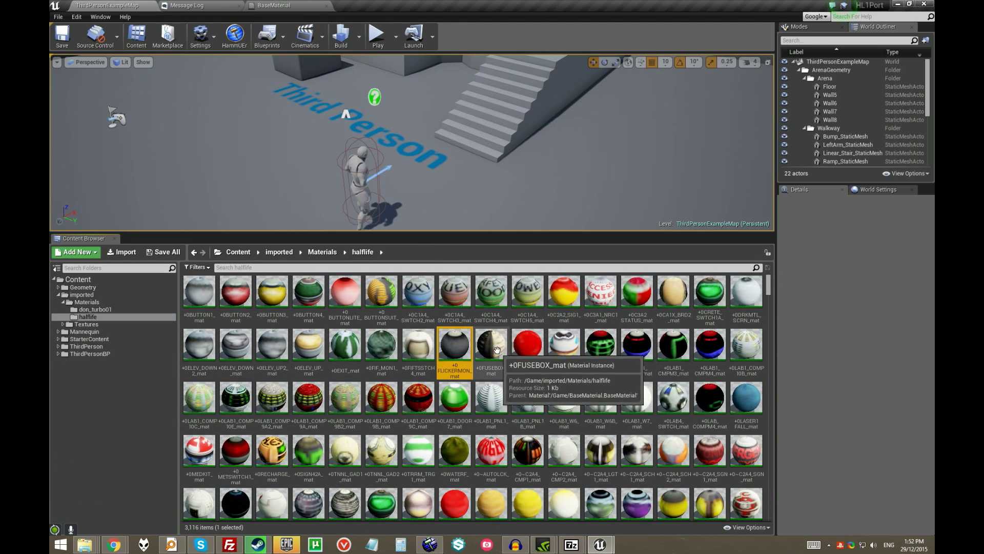
pyautogui.moveTo(769, 285); pyautogui.dragTo(765, 359)
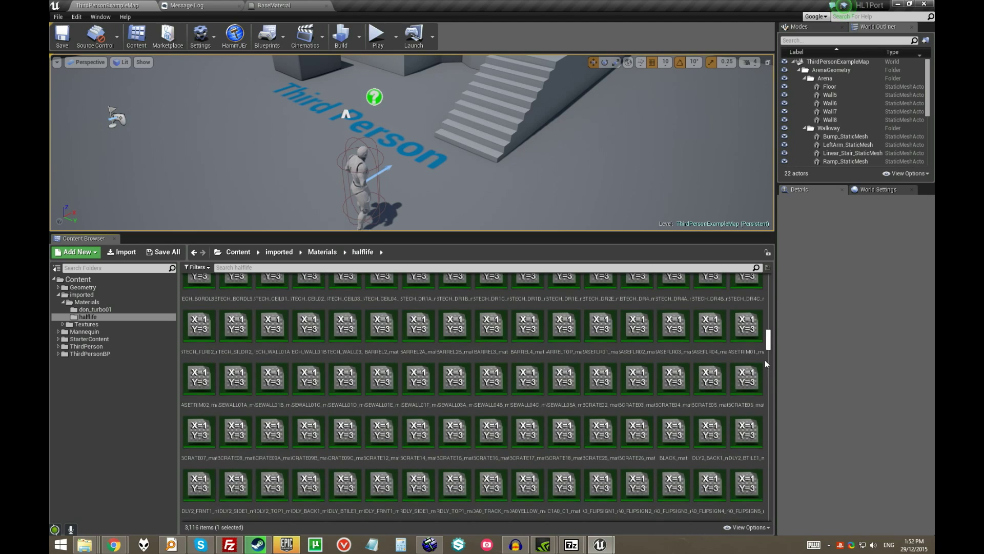
# Step: Examine the don_turbo01 materials, open the 1Astart_mat instance to check its texture and parent, and return to the level editor
pyautogui.click(95, 310)
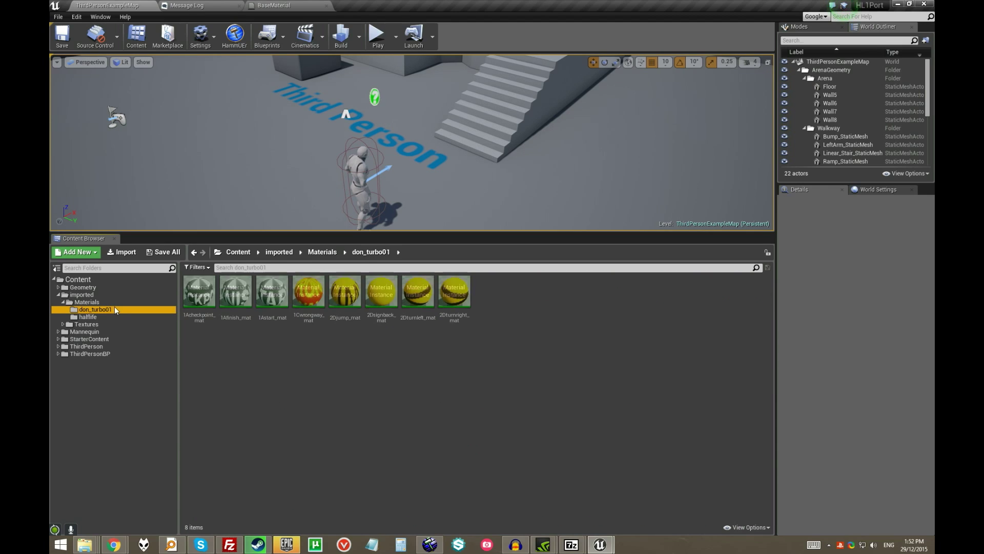
pyautogui.click(308, 295)
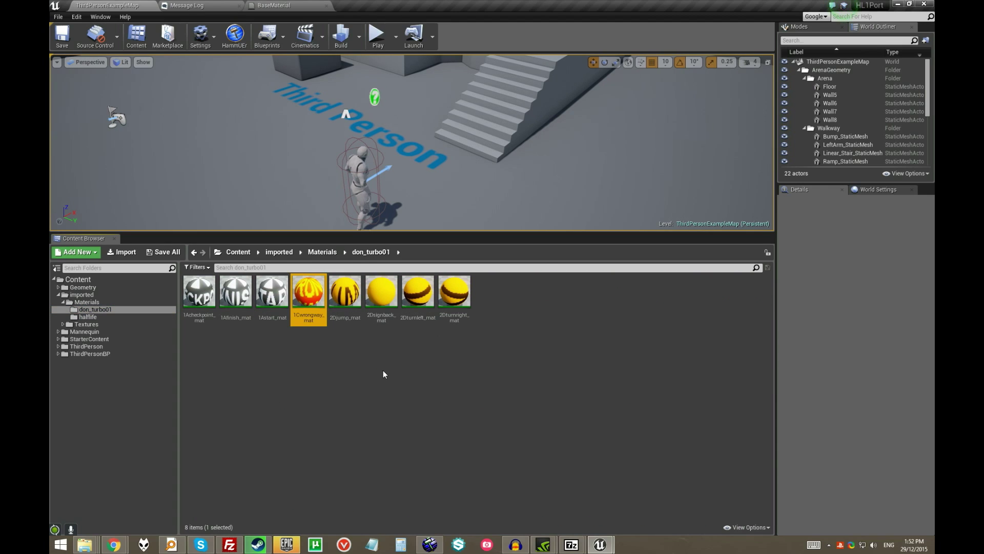
pyautogui.doubleClick(272, 291)
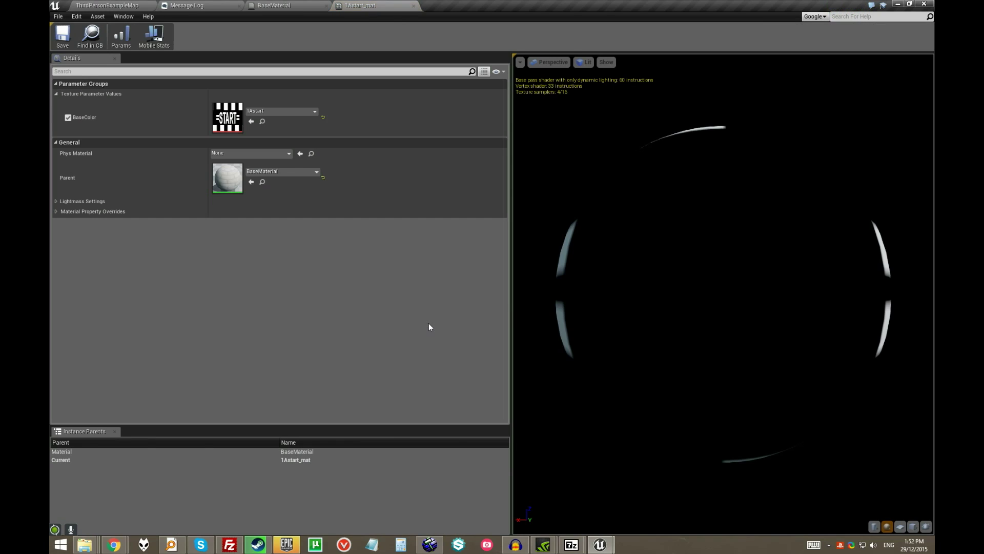
pyautogui.middleClick(335, 5)
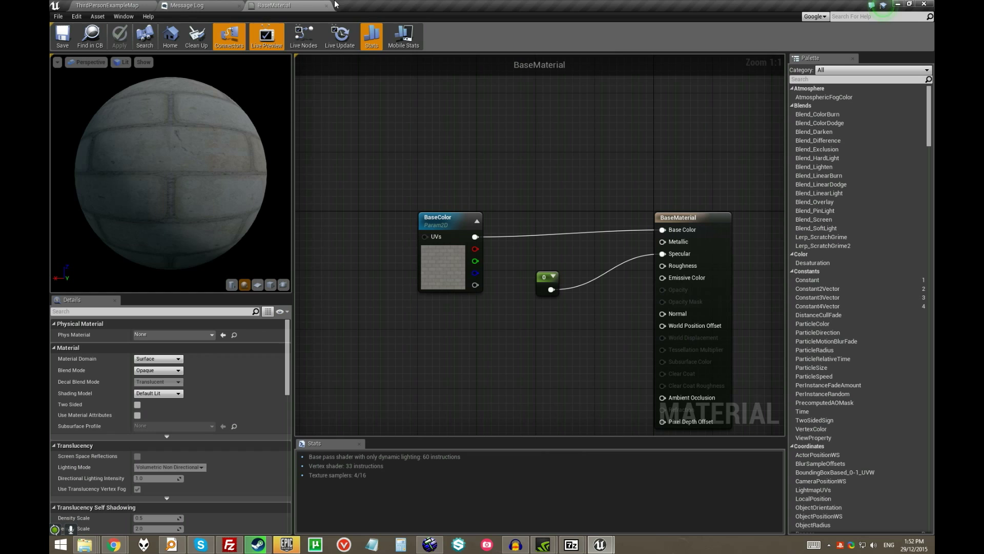
pyautogui.click(107, 5)
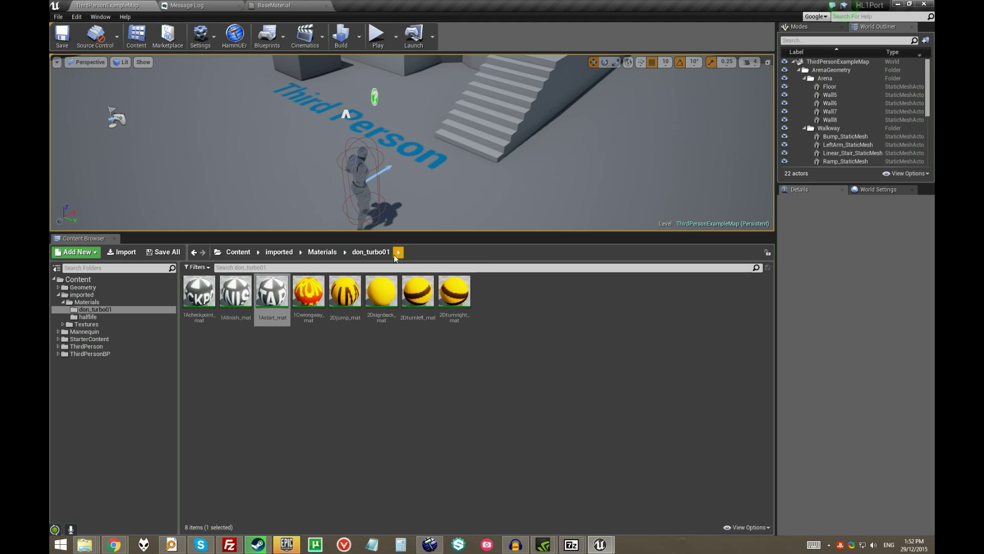
# Step: Create a new level from the Empty Level template
pyautogui.moveTo(512, 287); pyautogui.dragTo(512, 350)
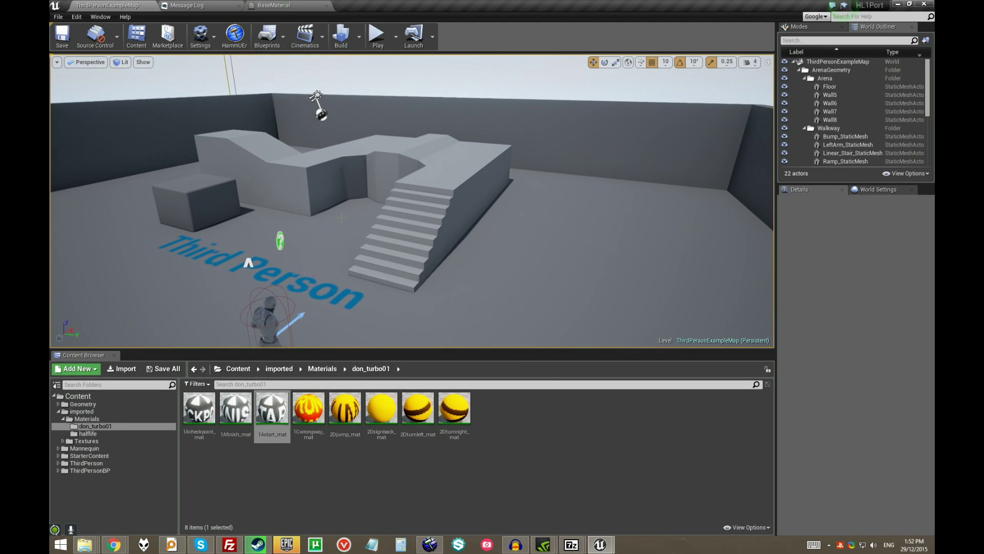
pyautogui.press('a')
pyautogui.moveTo(436, 215); pyautogui.dragTo(497, 222, button='right')
pyautogui.press('s')
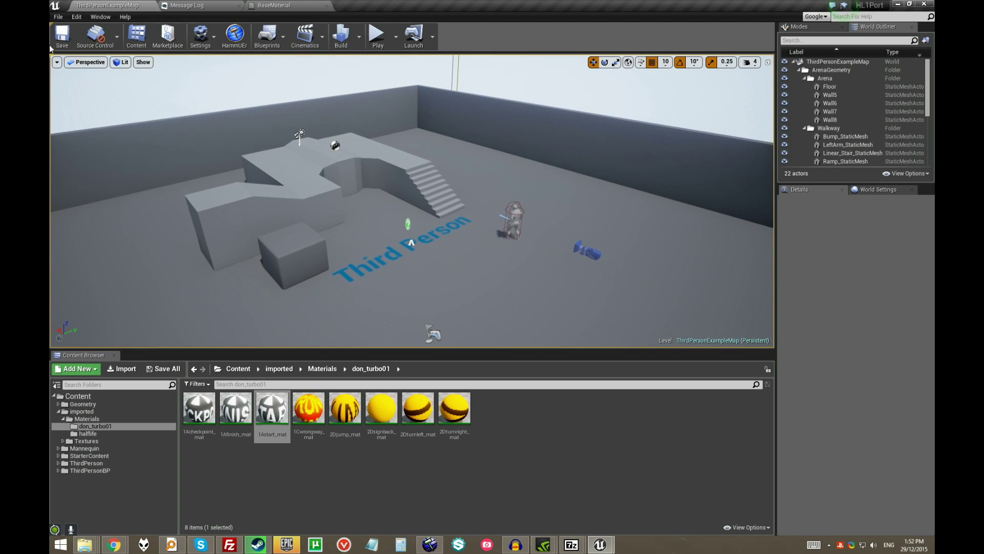
pyautogui.click(57, 17)
pyautogui.click(71, 34)
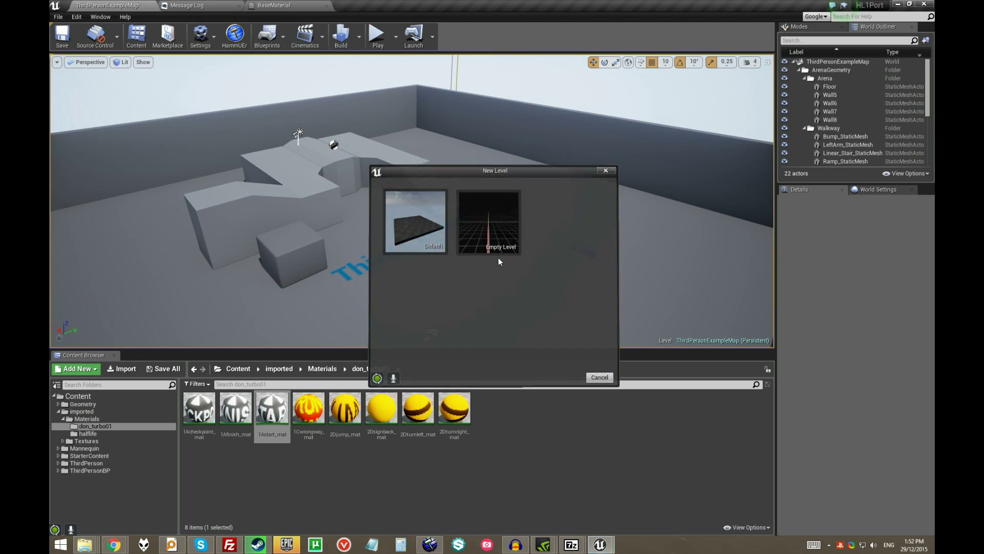
pyautogui.click(487, 221)
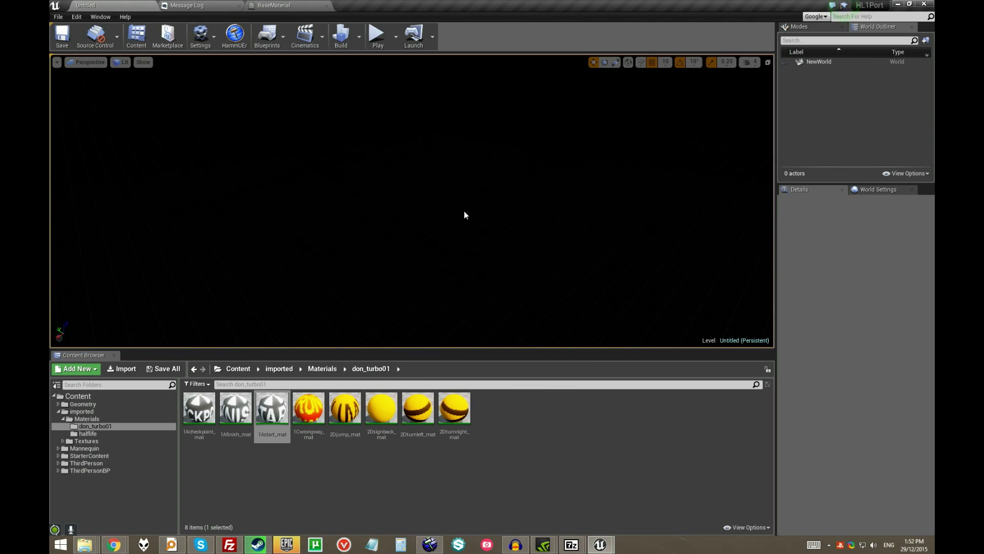
# Step: Switch to Hammer, open crossover.rmf from the Half-Life turbo/maps folder, and look over the map's layout
pyautogui.click(433, 547)
pyautogui.click(291, 153)
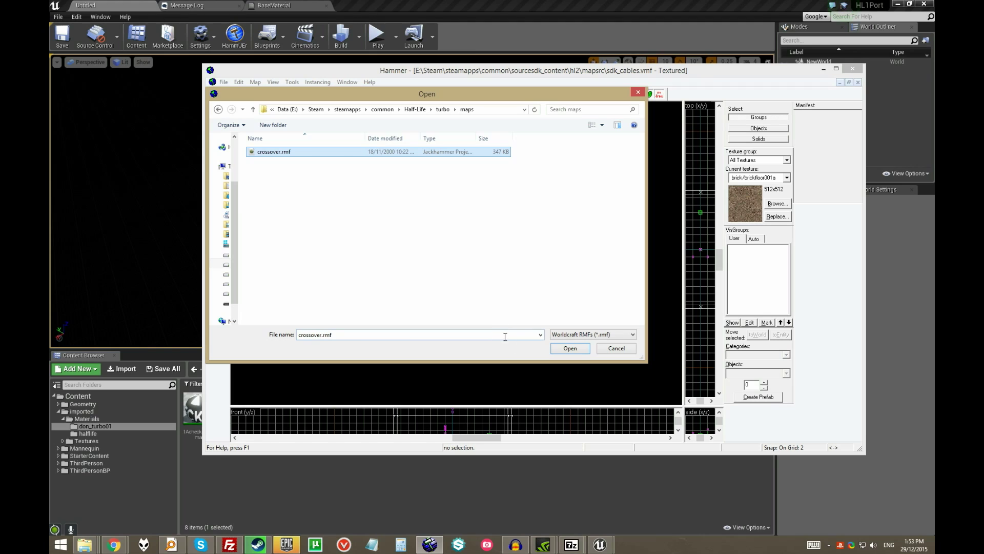
pyautogui.click(576, 349)
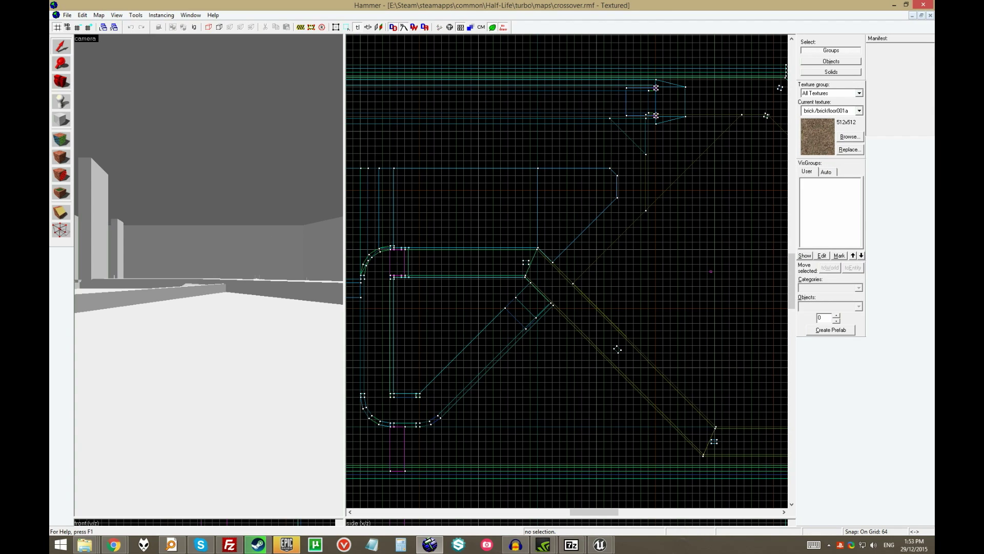
pyautogui.press('z')
pyautogui.press('s')
pyautogui.press('z')
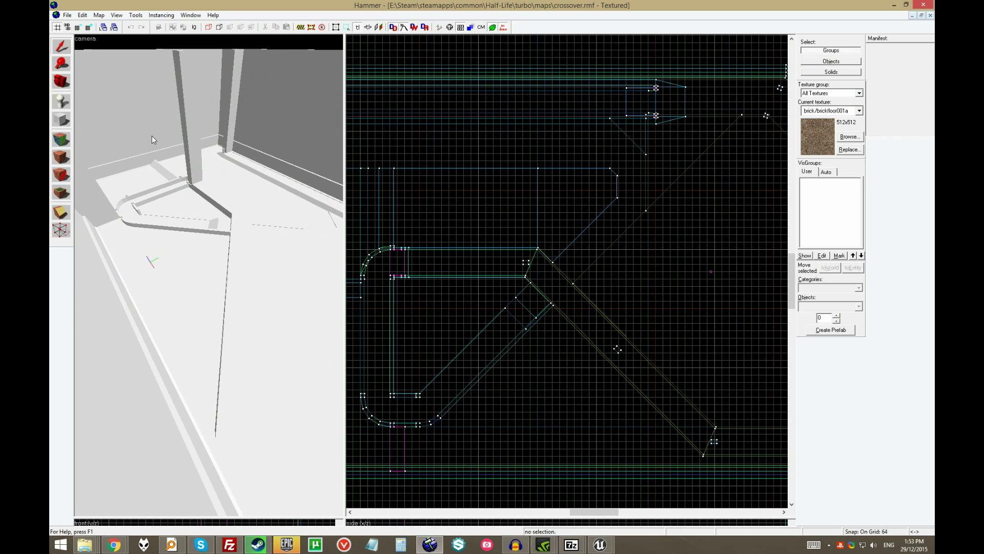
pyautogui.scroll(-3, 614, 248)
pyautogui.scroll(1, 615, 248)
# Step: Save the map as a Valve Map File named crossover in the turbo/maps folder and minimize Hammer
pyautogui.click(68, 16)
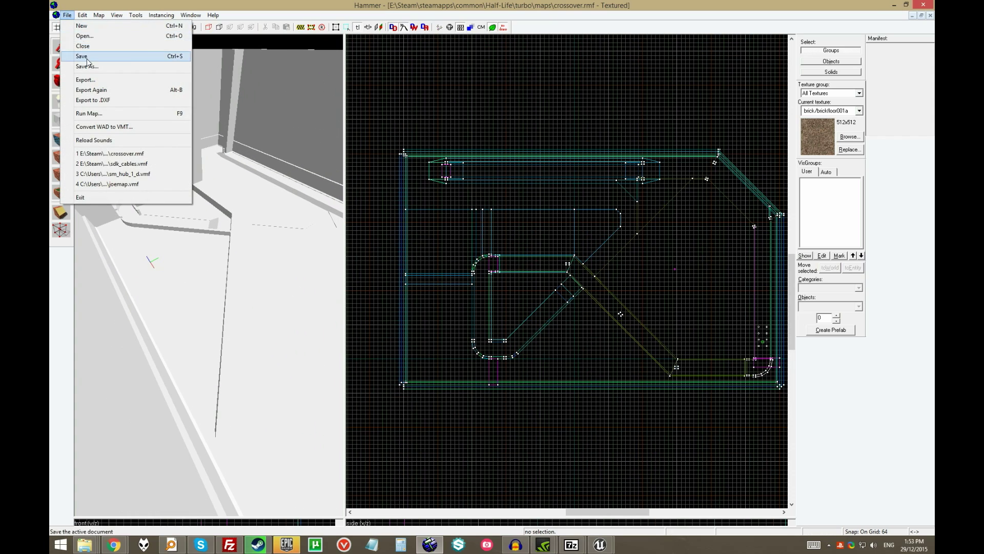
pyautogui.click(87, 67)
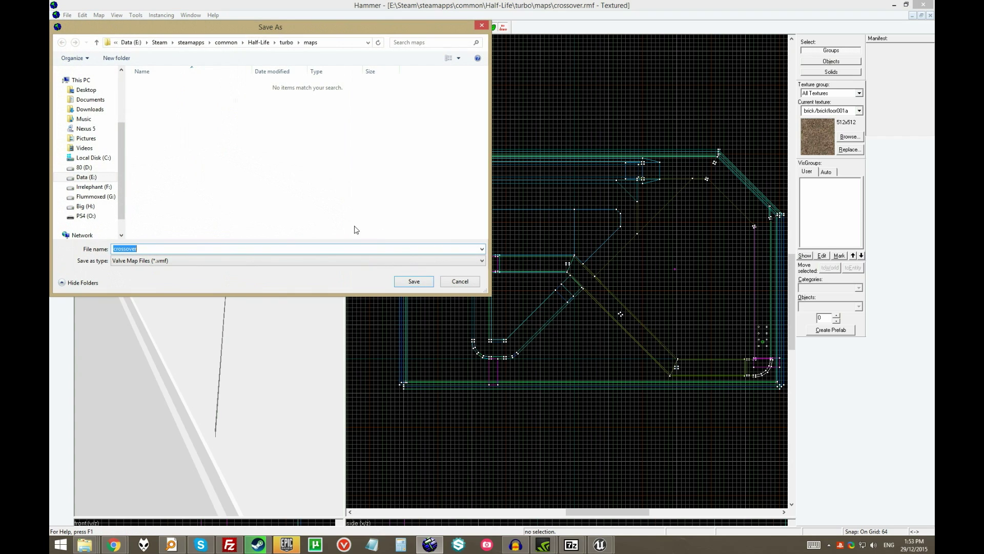
pyautogui.click(413, 281)
pyautogui.click(894, 5)
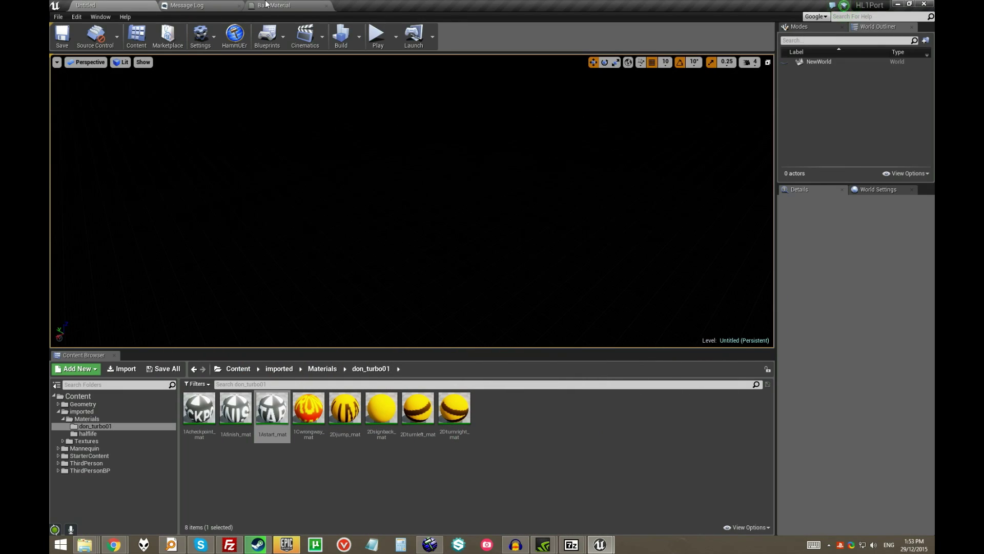
# Step: Choose E:\Steam\steamapps\common\Half-Life\turbo\maps\crossover.vmf as HammUEr's map file and open it to load its material list
pyautogui.click(250, 44)
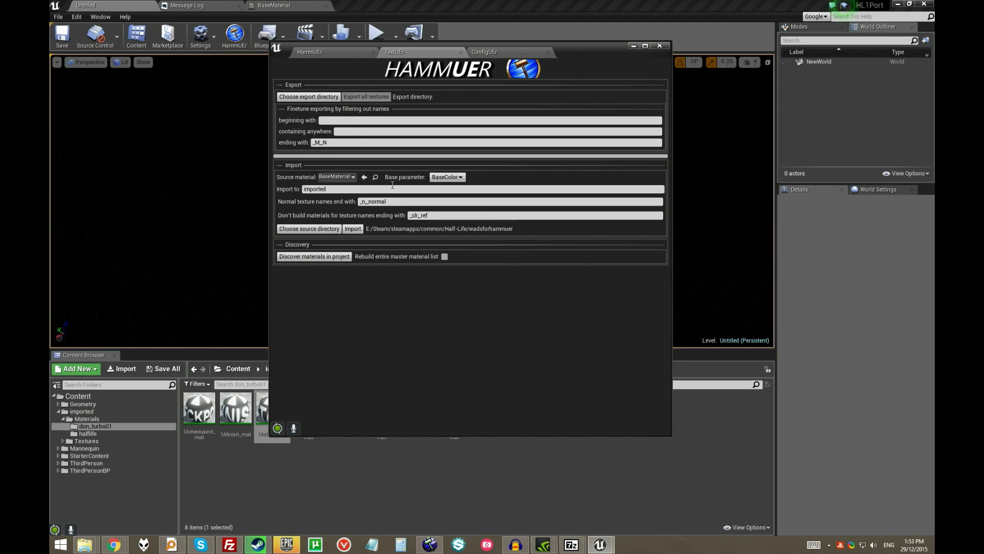
pyautogui.click(306, 53)
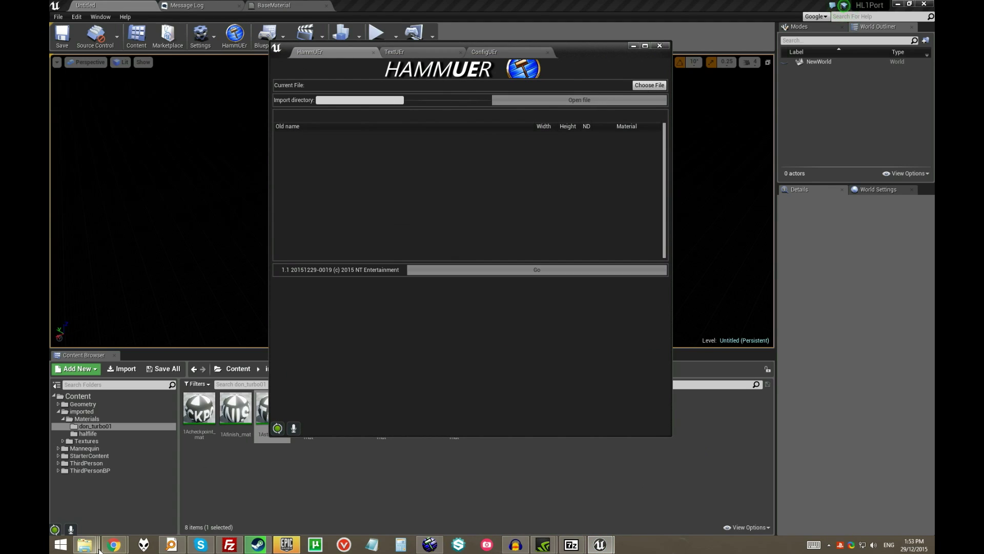
pyautogui.moveTo(85, 544)
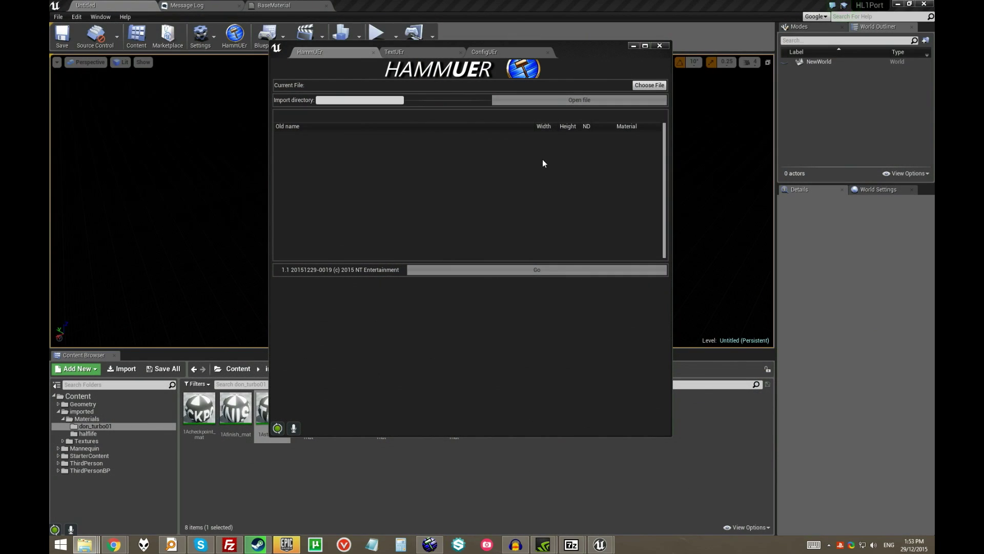
pyautogui.click(656, 84)
pyautogui.write('E:\\Steam\\steamapps\\common\\Half-Life\\turbo\\maps')
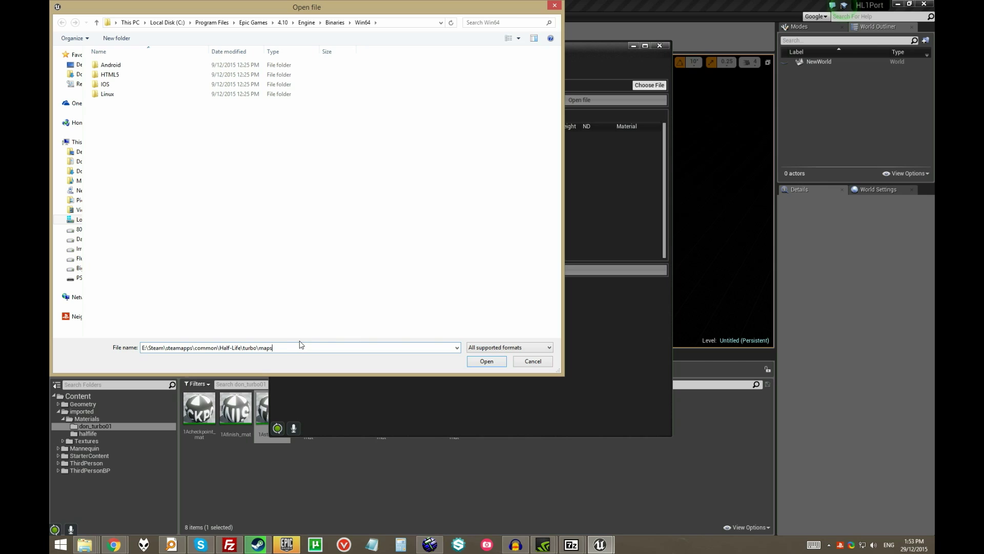
pyautogui.press('Return')
pyautogui.click(123, 65)
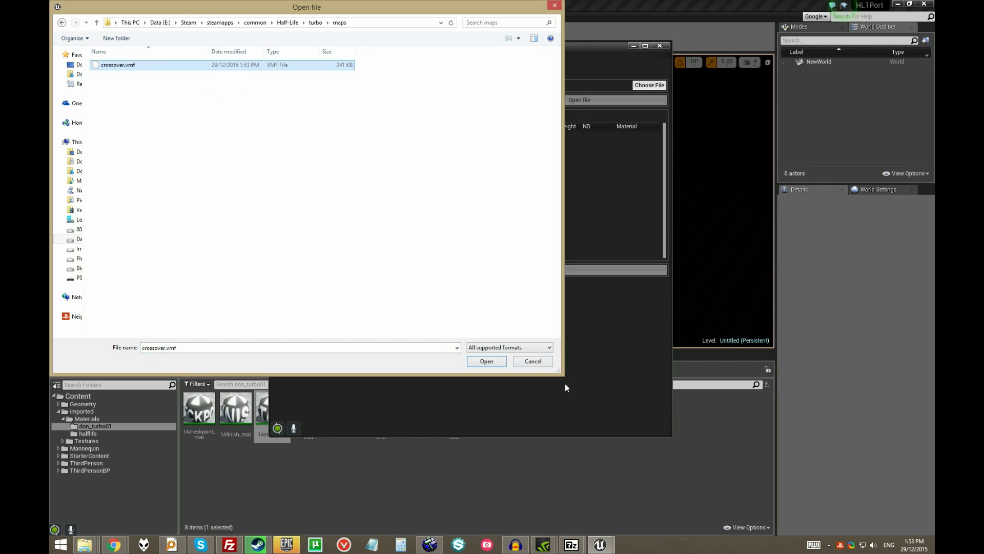
pyautogui.click(486, 361)
pyautogui.click(585, 101)
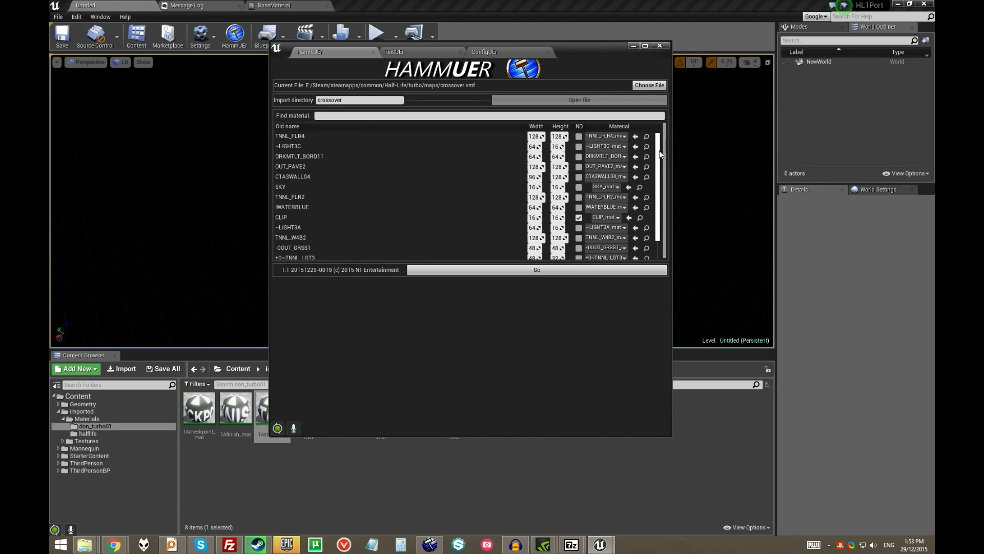
# Step: Review the crossover map's material list and mark the SKY and AAATRIGGER materials as ND
pyautogui.scroll(-1, 655, 187)
pyautogui.scroll(1, 654, 198)
pyautogui.moveTo(658, 148)
pyautogui.mouseDown()
pyautogui.moveTo(658, 169)
pyautogui.moveTo(657, 141)
pyautogui.mouseUp()
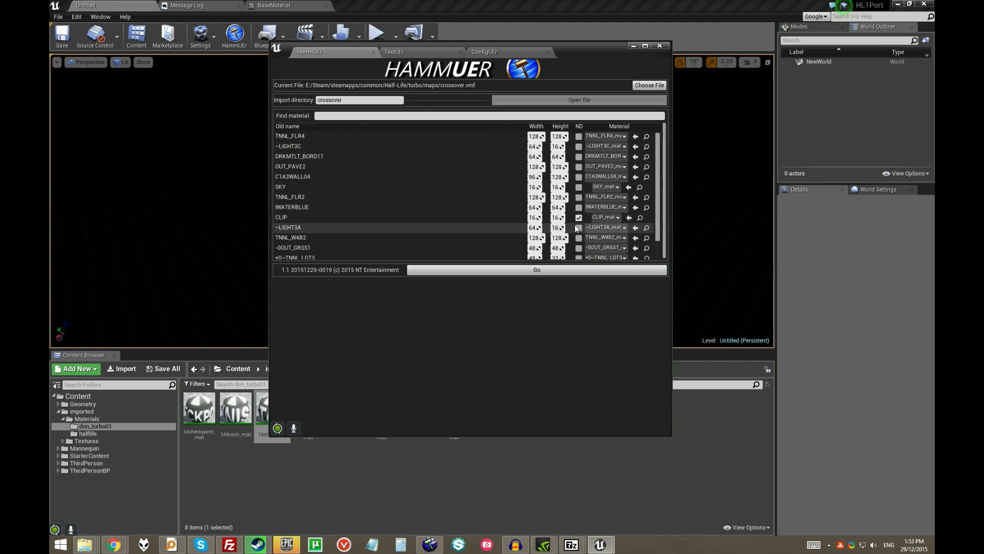
pyautogui.scroll(-1, 658, 154)
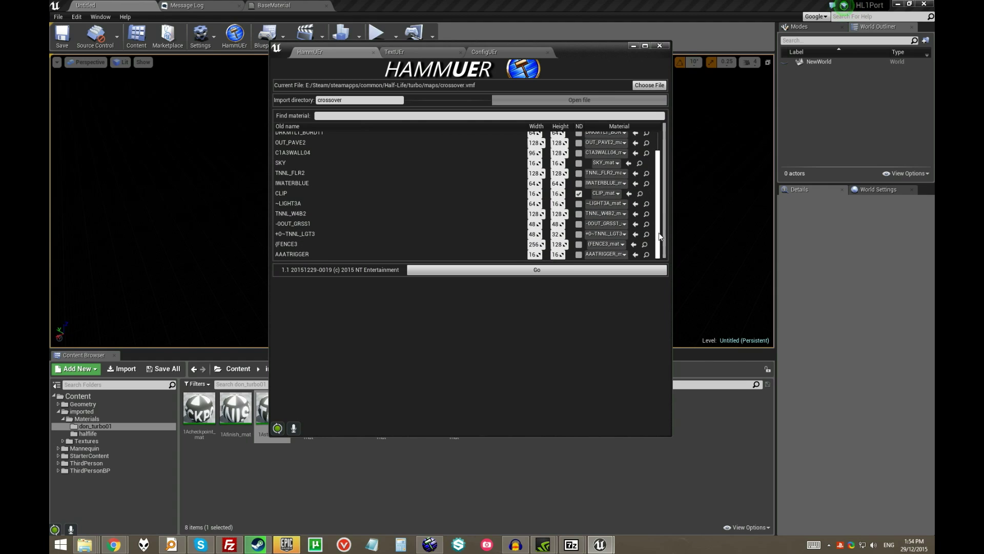
pyautogui.scroll(1, 658, 212)
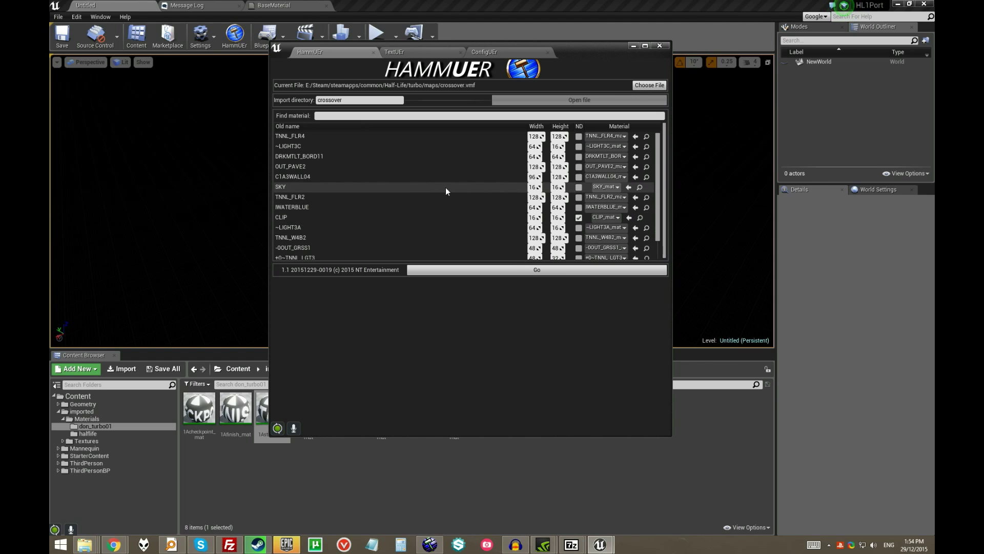
pyautogui.click(579, 188)
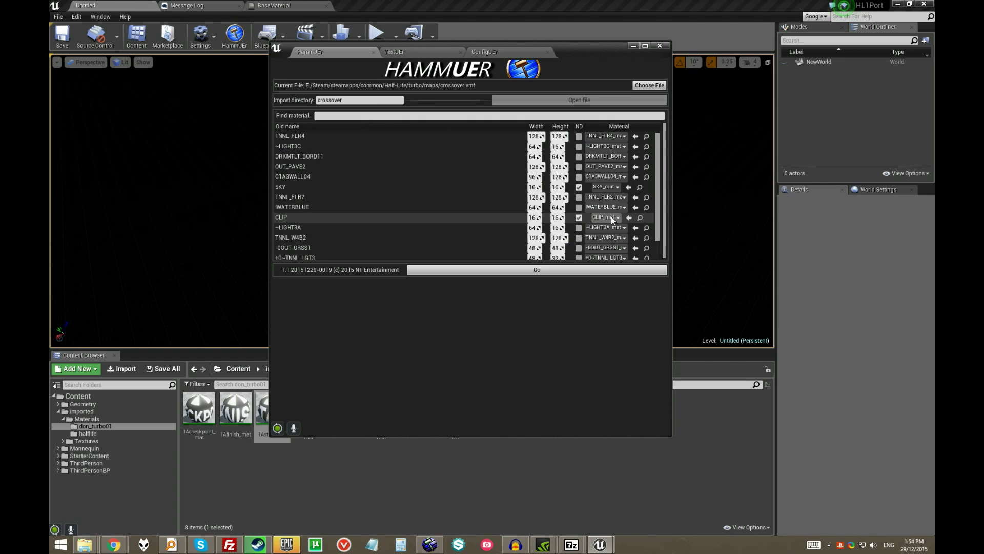
pyautogui.scroll(-1, 627, 206)
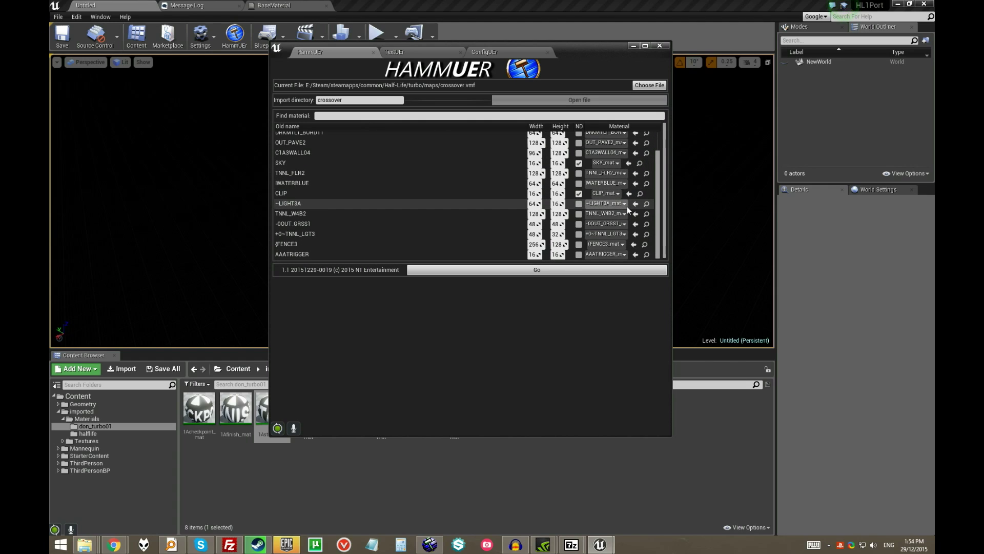
pyautogui.click(579, 253)
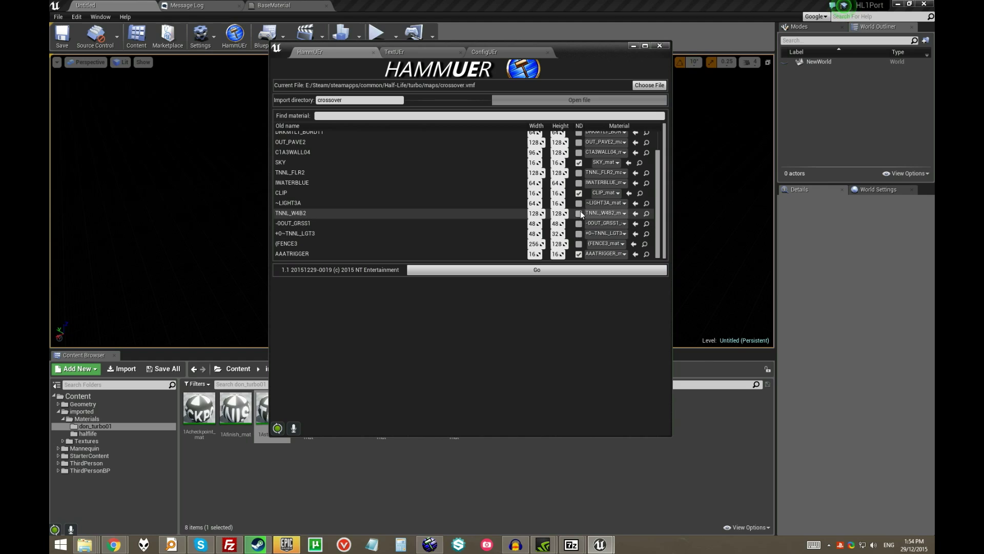
# Step: Import the crossover map into the empty level, minimize HammUEr, and inspect the geometry in Unlit view
pyautogui.scroll(2, 572, 148)
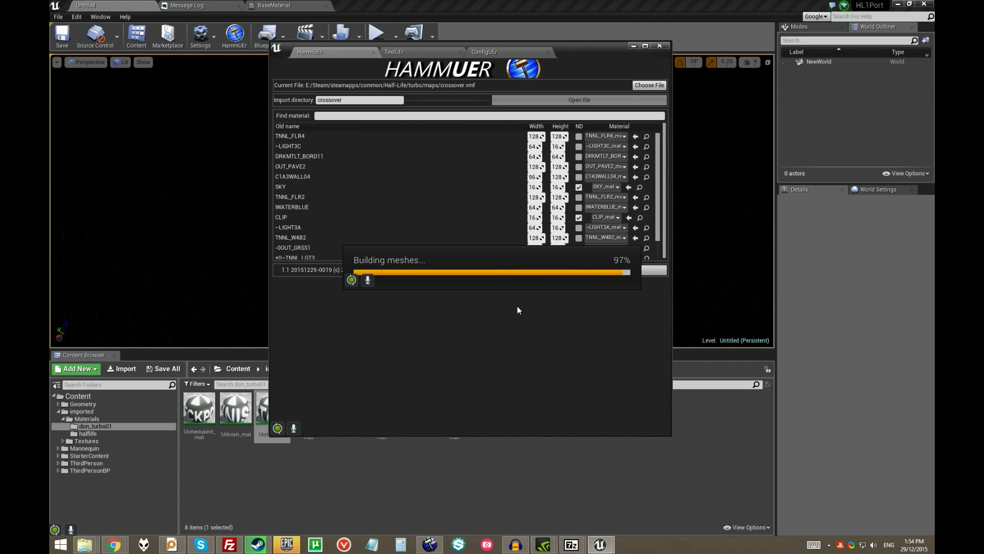
pyautogui.click(633, 45)
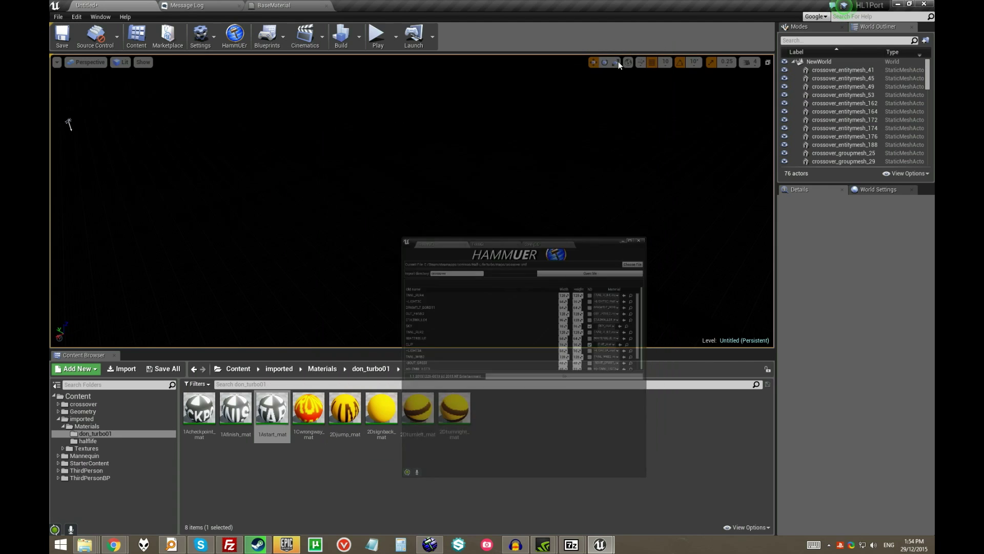
pyautogui.moveTo(611, 161); pyautogui.dragTo(593, 201, button='right')
pyautogui.hotkey('alt', '3')
pyautogui.press('w')
pyautogui.hotkey('alt', '4')
pyautogui.hotkey('alt', '3')
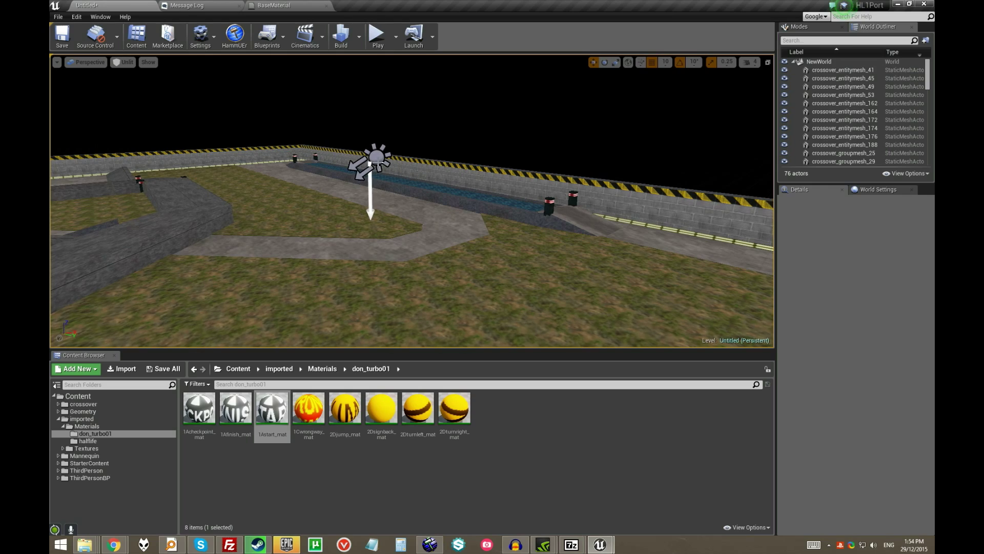
# Step: Set the map's directional light to Stationary mobility and display the level in Lit view
pyautogui.click(378, 156)
pyautogui.moveTo(608, 238); pyautogui.dragTo(609, 240, button='right')
pyautogui.click(878, 322)
pyautogui.hotkey('alt', '4')
pyautogui.moveTo(462, 205); pyautogui.dragTo(462, 205, button='right')
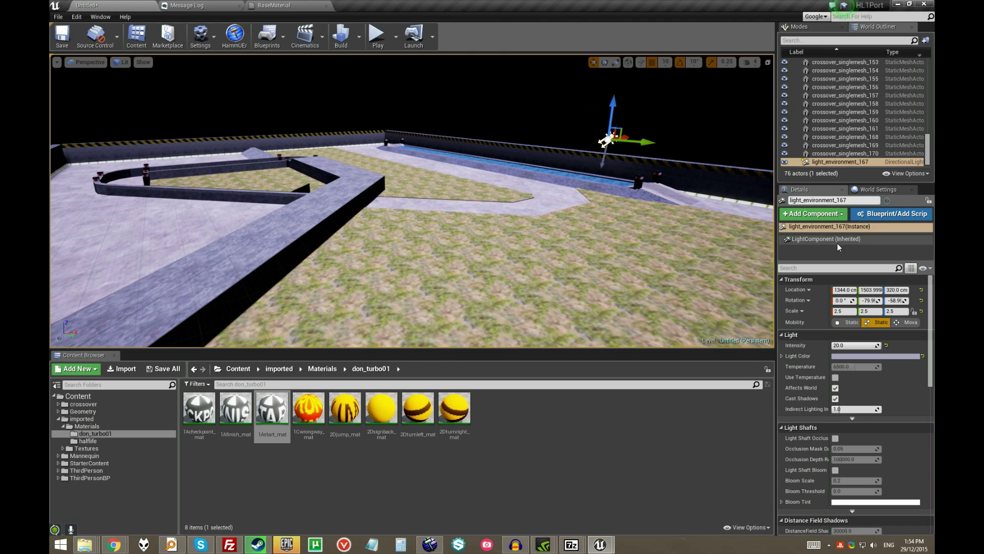
# Step: Set the directional light's cascaded shadow map distance for stationary lights to 4000
pyautogui.click(831, 267)
pyautogui.write('casc')
pyautogui.click(853, 300)
pyautogui.write('4000')
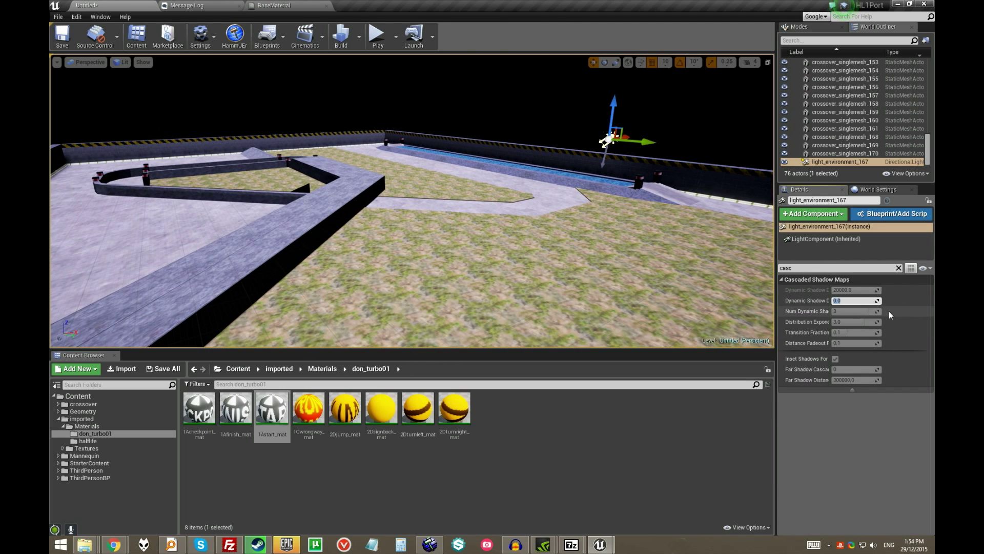
pyautogui.press('Return')
# Step: Find BP_Sky_Sphere among the placeable classes and add it to the level above the crossover map's floor
pyautogui.moveTo(605, 230); pyautogui.dragTo(604, 231, button='right')
pyautogui.moveTo(461, 205); pyautogui.dragTo(462, 205, button='right')
pyautogui.click(800, 27)
pyautogui.click(814, 62)
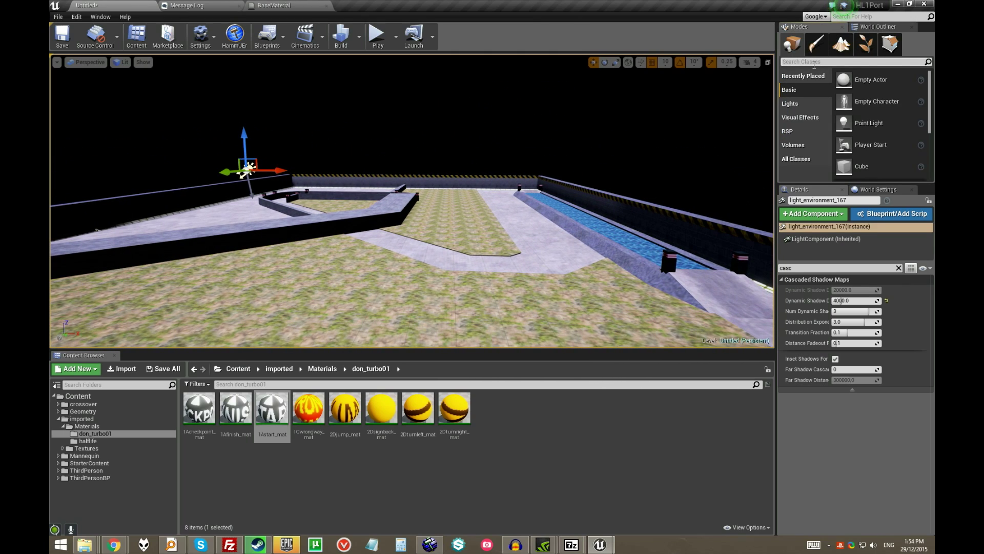
pyautogui.write('bp')
pyautogui.moveTo(824, 79); pyautogui.dragTo(476, 212)
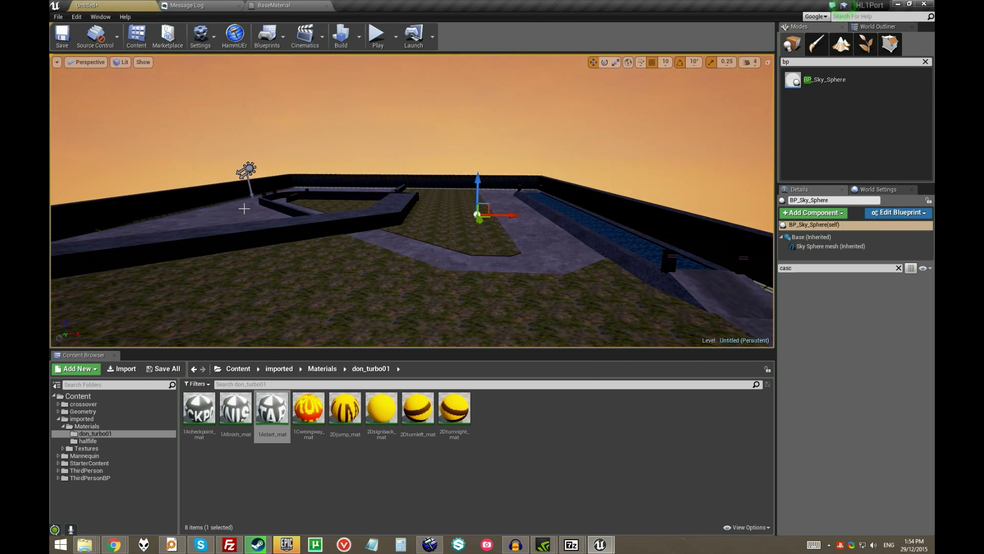
# Step: Assign light_environment_167 as the sky sphere's directional light actor
pyautogui.click(898, 269)
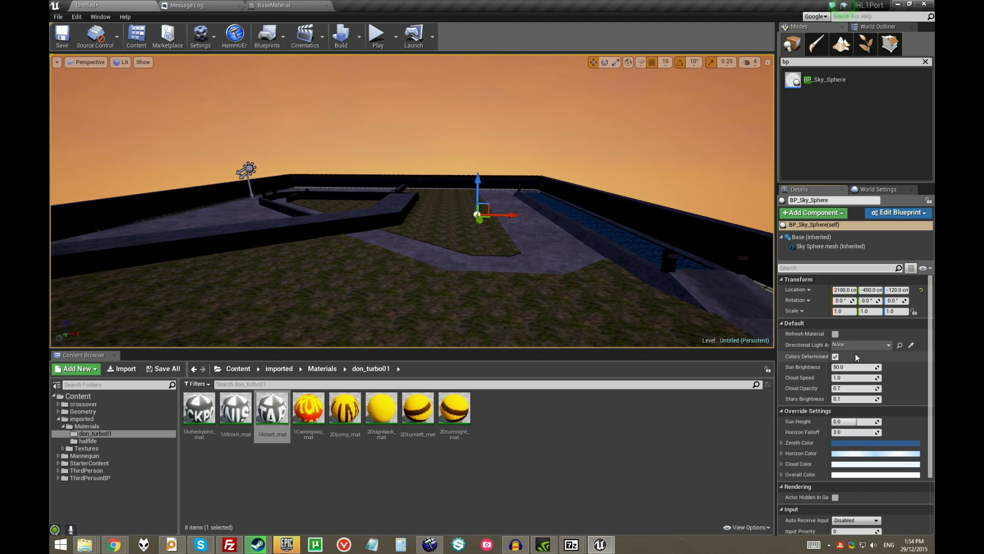
pyautogui.click(858, 345)
pyautogui.click(757, 429)
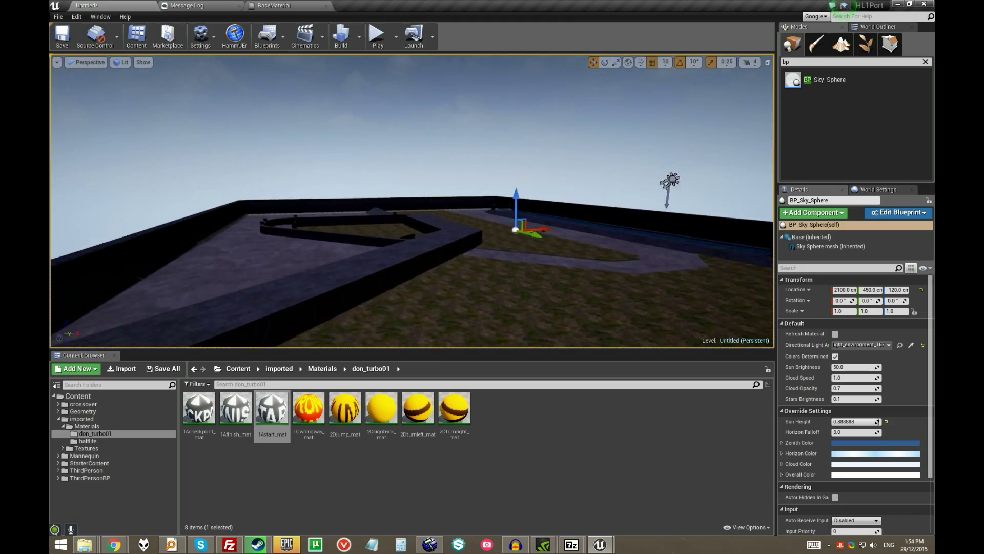
# Step: Examine the map's walls, light posts and fence up close, comparing the Unlit and Lit views
pyautogui.moveTo(411, 205); pyautogui.dragTo(359, 215, button='right')
pyautogui.moveTo(560, 253); pyautogui.dragTo(420, 262, button='right')
pyautogui.hotkey('alt', '3')
pyautogui.moveTo(336, 189); pyautogui.dragTo(331, 190, button='right')
pyautogui.moveTo(412, 201); pyautogui.dragTo(463, 201, button='right')
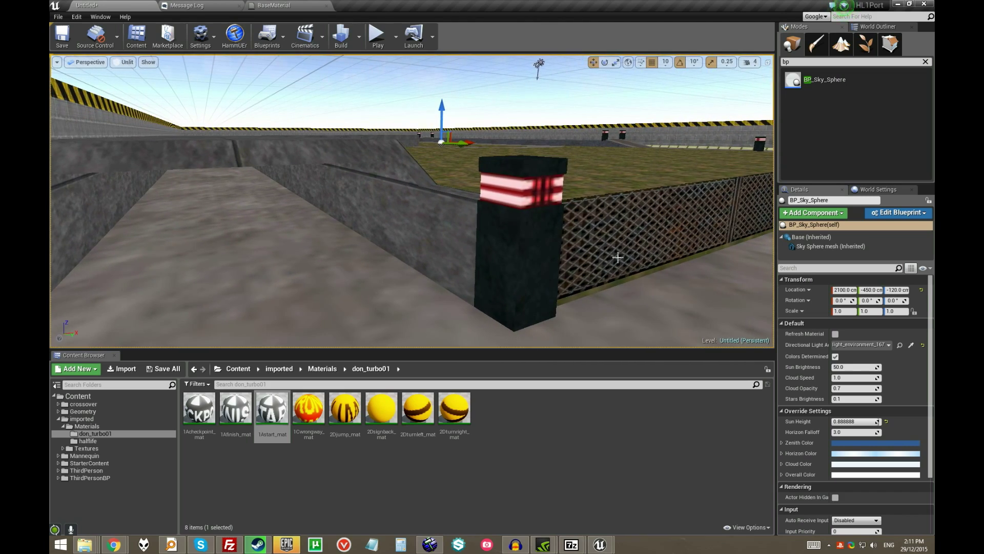
pyautogui.moveTo(617, 258); pyautogui.dragTo(515, 255, button='right')
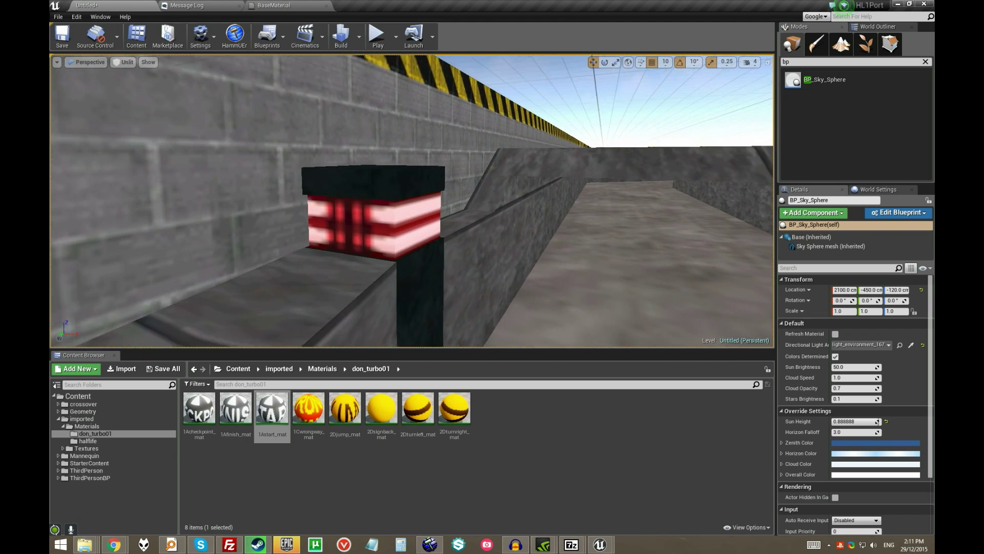
pyautogui.click(399, 222)
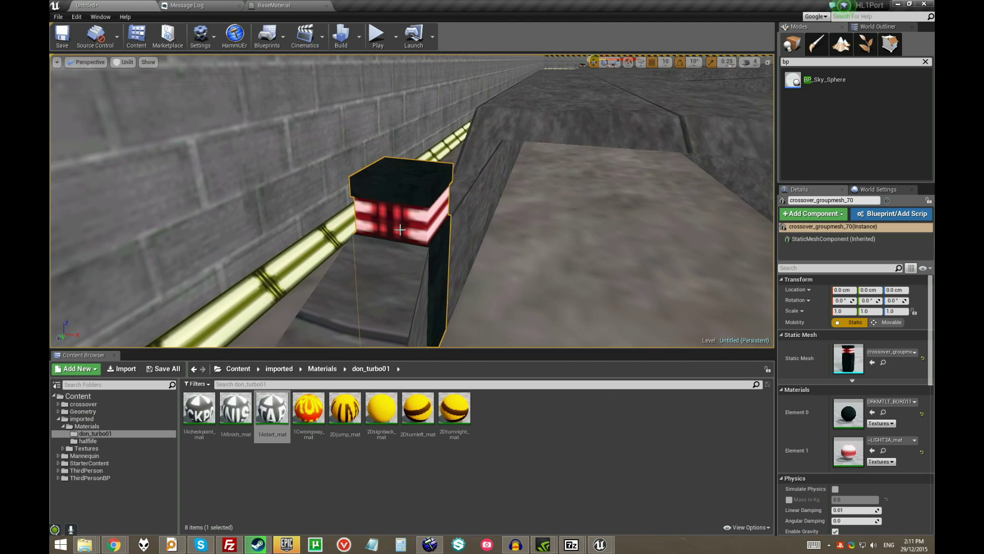
pyautogui.moveTo(436, 221); pyautogui.dragTo(442, 220, button='right')
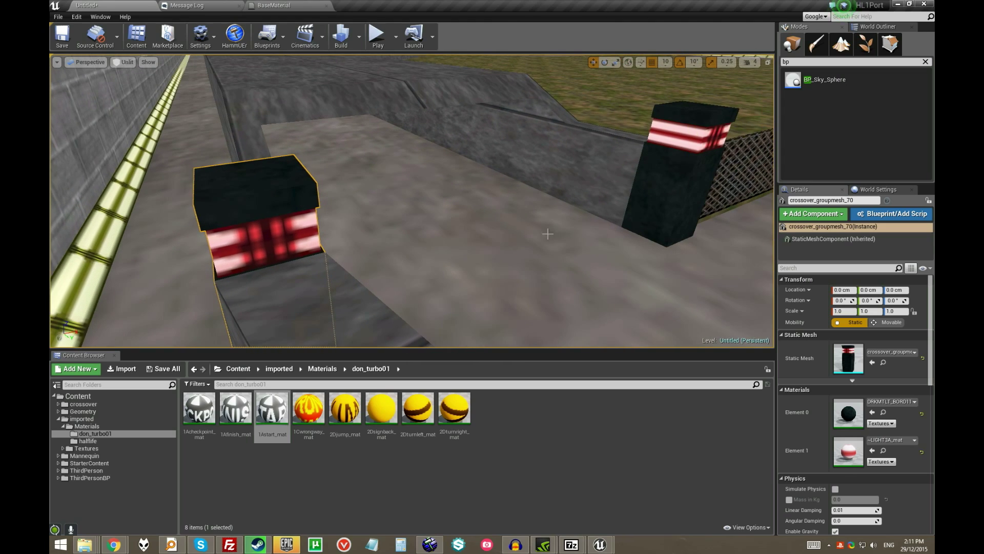
pyautogui.moveTo(548, 234); pyautogui.dragTo(423, 236, button='right')
pyautogui.hotkey('alt', '4')
pyautogui.hotkey('alt', '3')
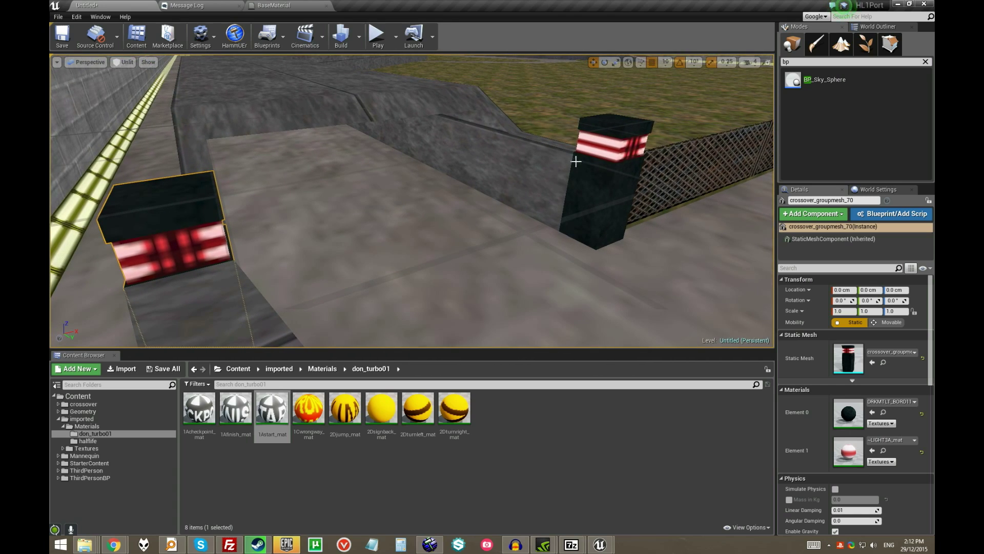
# Step: Place a point light on the ground in front of the light post at the end of the fence
pyautogui.moveTo(570, 179); pyautogui.dragTo(435, 233, button='right')
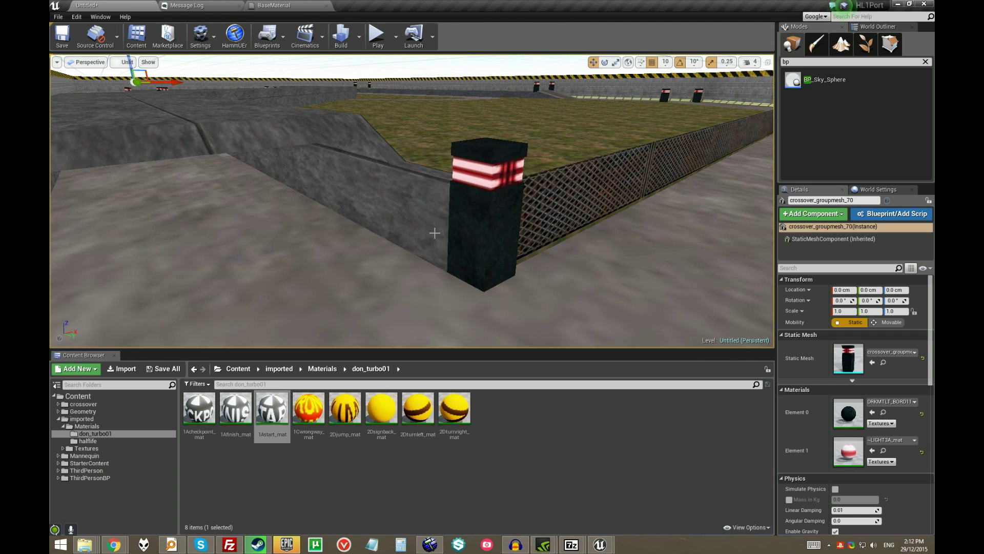
pyautogui.click(438, 283)
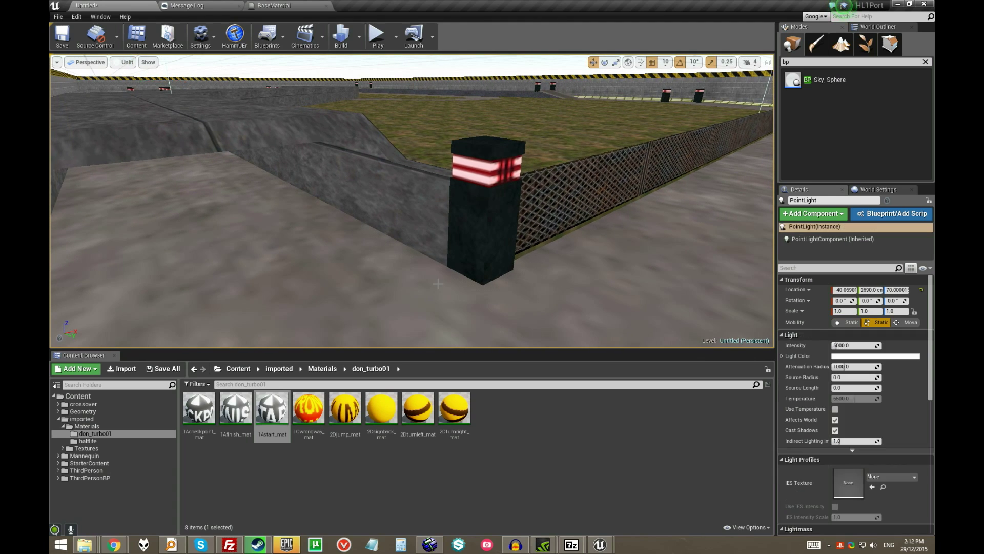
pyautogui.moveTo(449, 282); pyautogui.dragTo(449, 266, button='right')
# Step: In BaseMaterial, connect the BaseColor texture's alpha output to the Opacity Mask input
pyautogui.moveTo(492, 215); pyautogui.dragTo(490, 230)
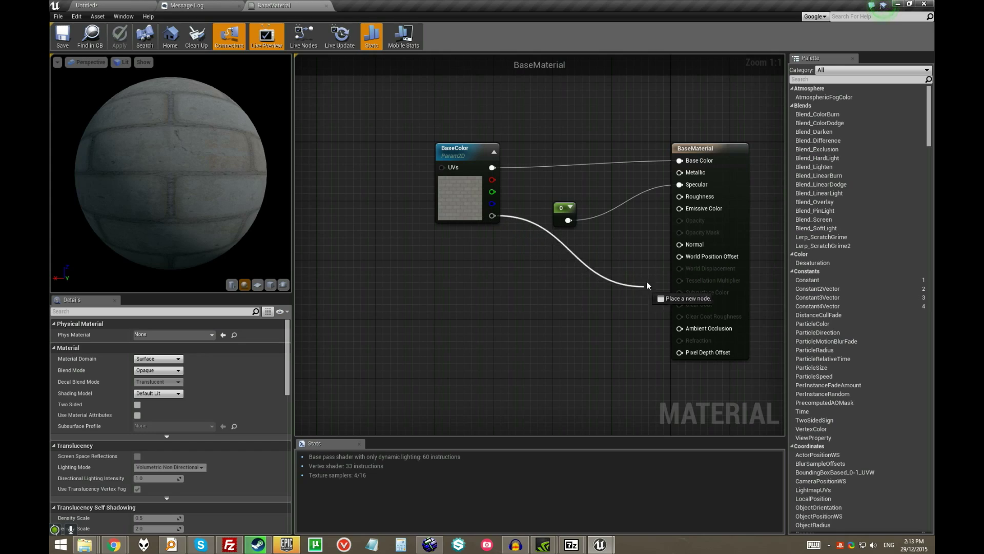
pyautogui.moveTo(683, 236); pyautogui.dragTo(683, 235)
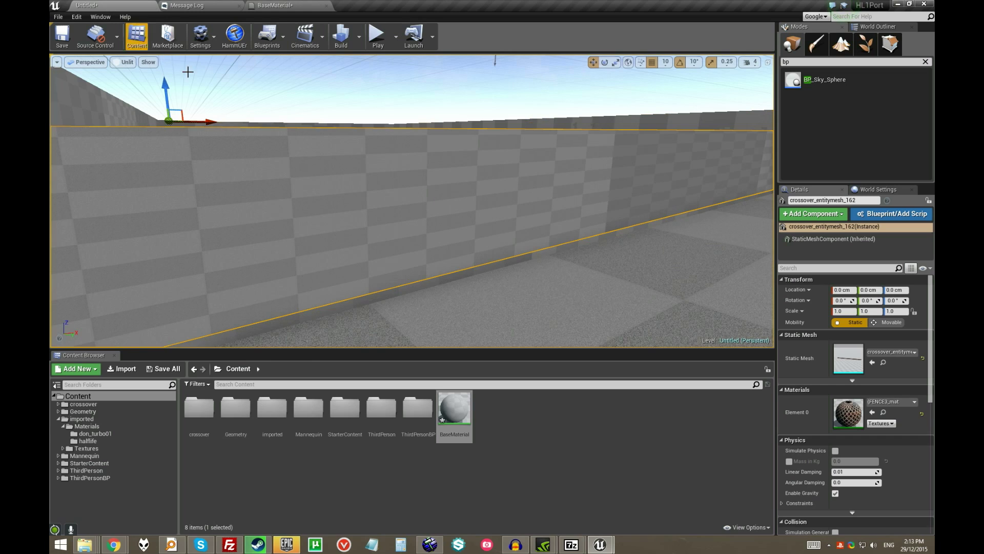
# Step: Locate the selected fence mesh's {FENCE3_mat material in the content and open it for editing
pyautogui.moveTo(186, 70); pyautogui.dragTo(203, 62, button='right')
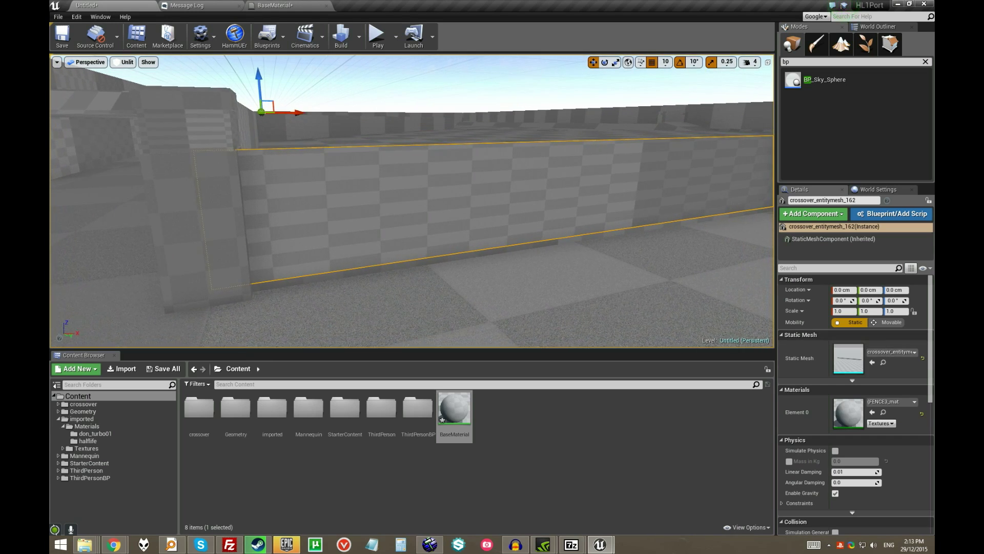
pyautogui.click(883, 412)
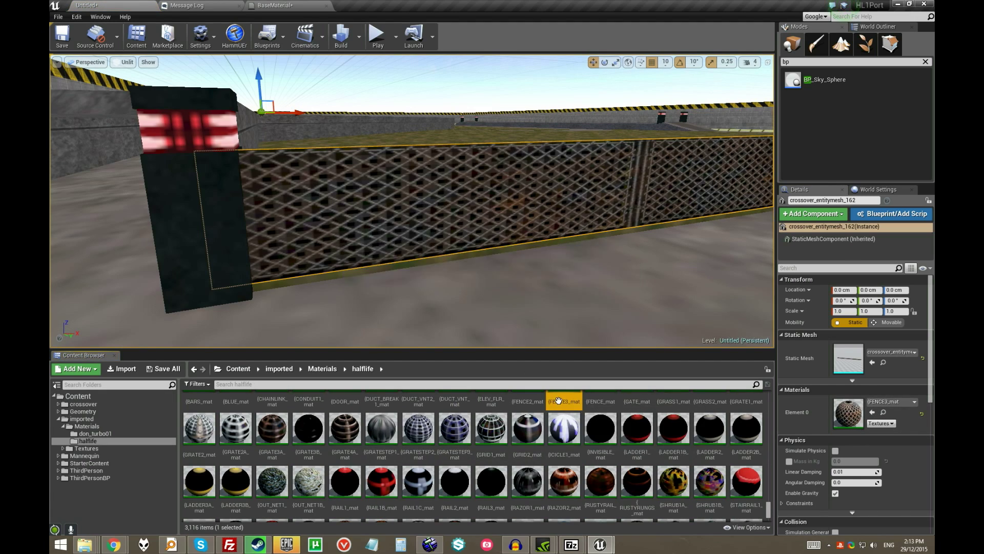
pyautogui.doubleClick(558, 400)
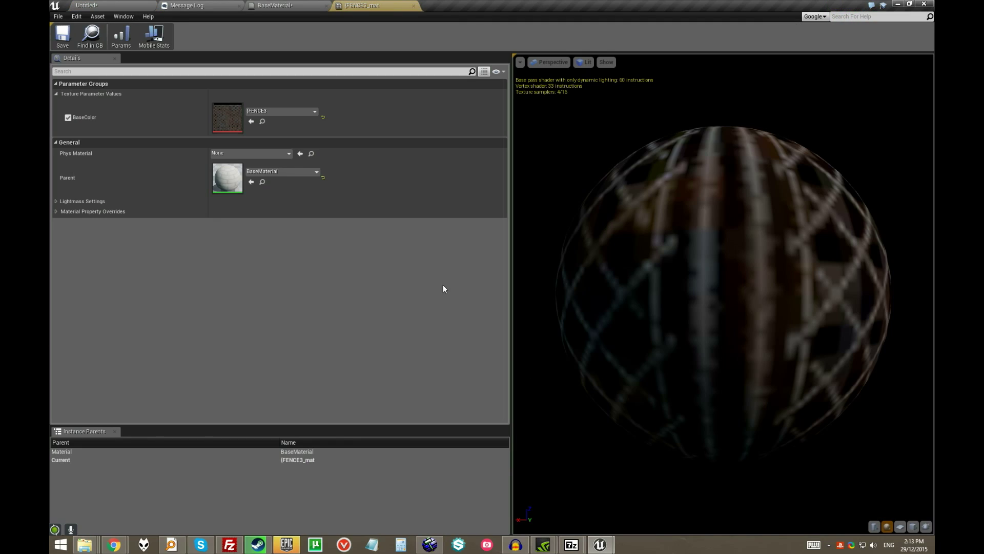
# Step: Override the fence material's Blend Mode with Masked and check the preview sphere
pyautogui.click(56, 211)
pyautogui.click(67, 233)
pyautogui.click(236, 233)
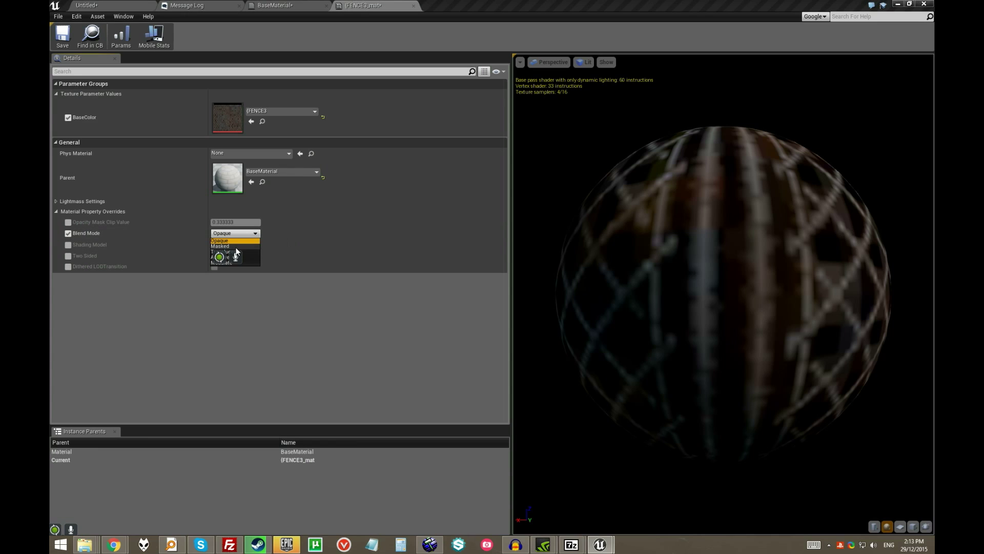
pyautogui.click(226, 246)
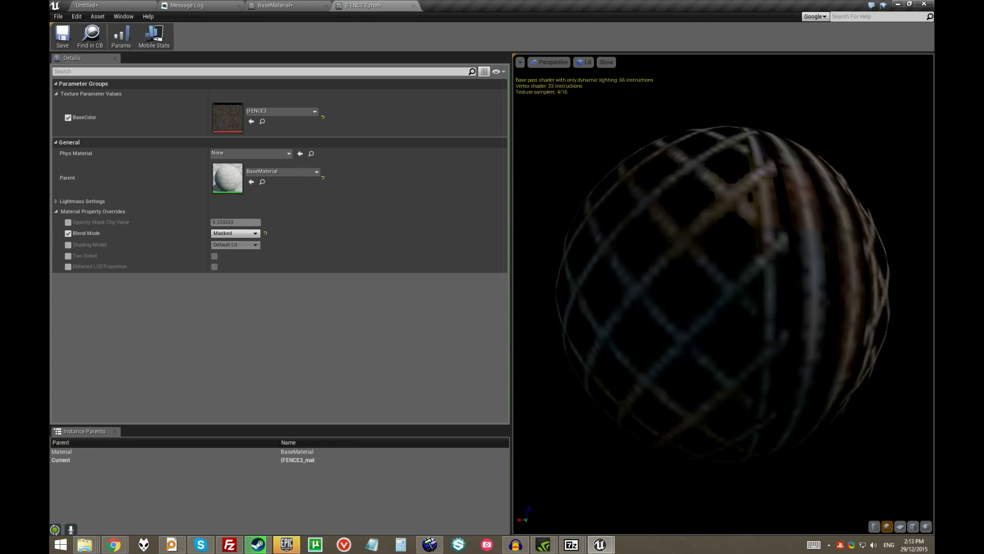
pyautogui.moveTo(597, 188); pyautogui.dragTo(596, 188)
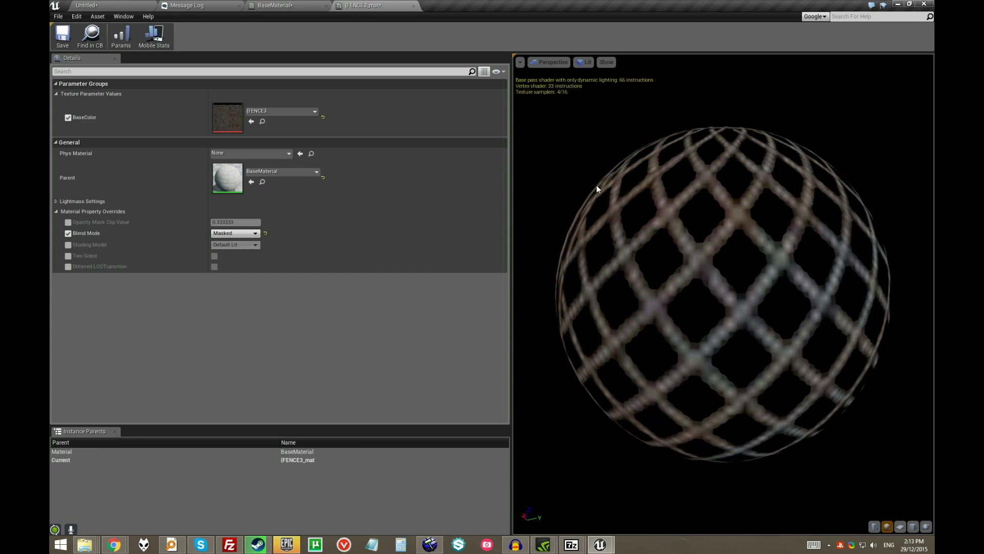
# Step: Return to the level and inspect the masked fence in Game View
pyautogui.click(115, 4)
pyautogui.moveTo(462, 257); pyautogui.dragTo(518, 202, button='right')
pyautogui.press('g')
# Step: Play-test the crossover level by running and jumping the mannequin over the grass, track and low walls
pyautogui.press('w')
pyautogui.moveTo(482, 302); pyautogui.dragTo(492, 307)
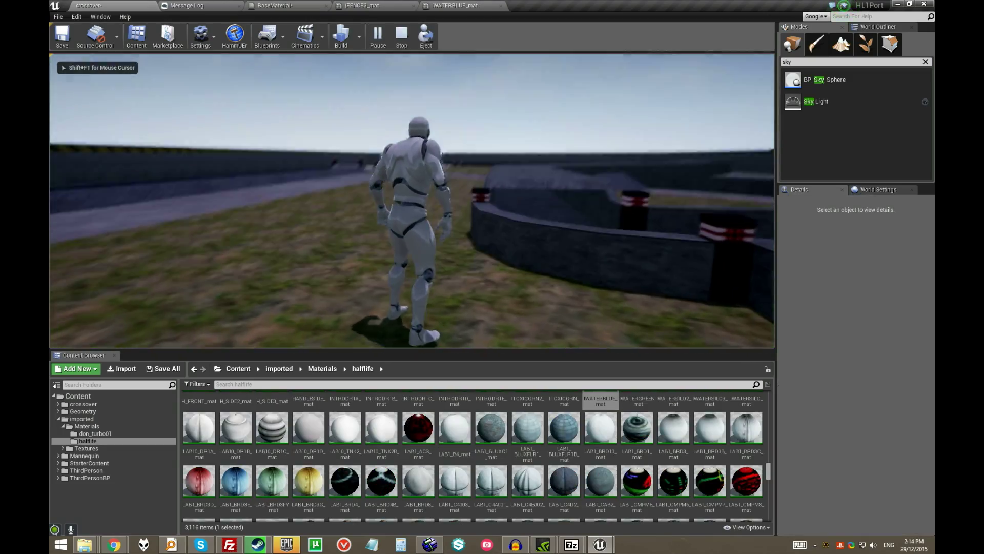
pyautogui.press('w')
pyautogui.press('space')
pyautogui.press('w')
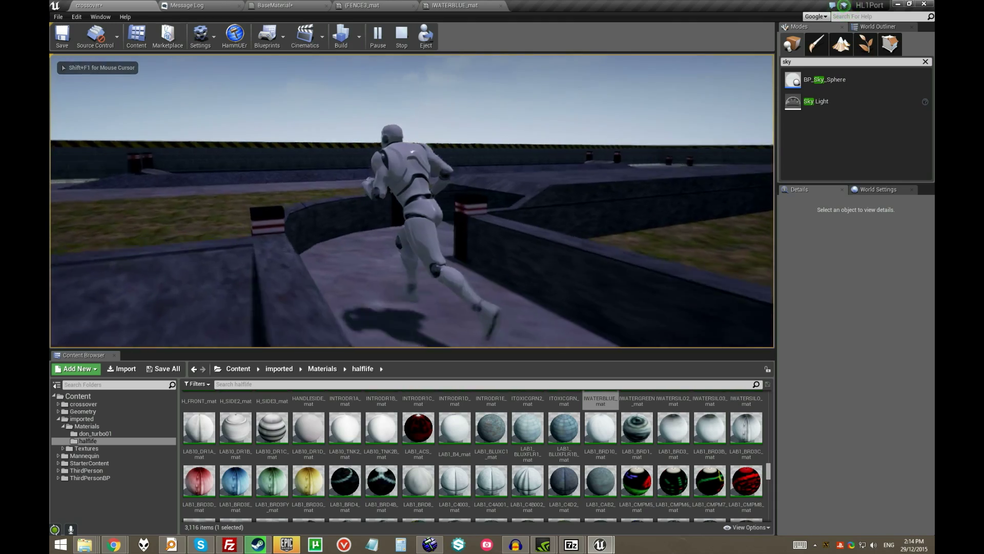
pyautogui.press('w')
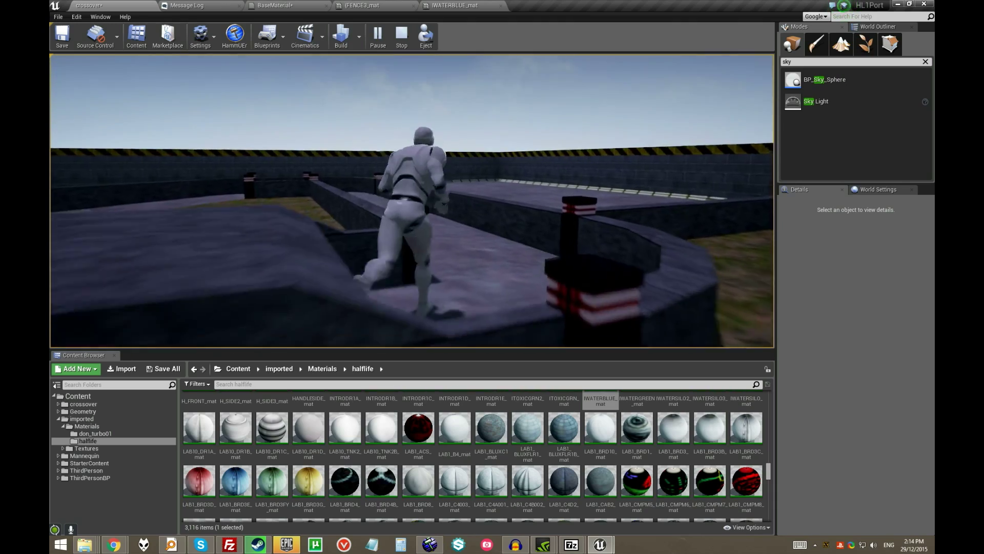
pyautogui.press('space')
pyautogui.press('w')
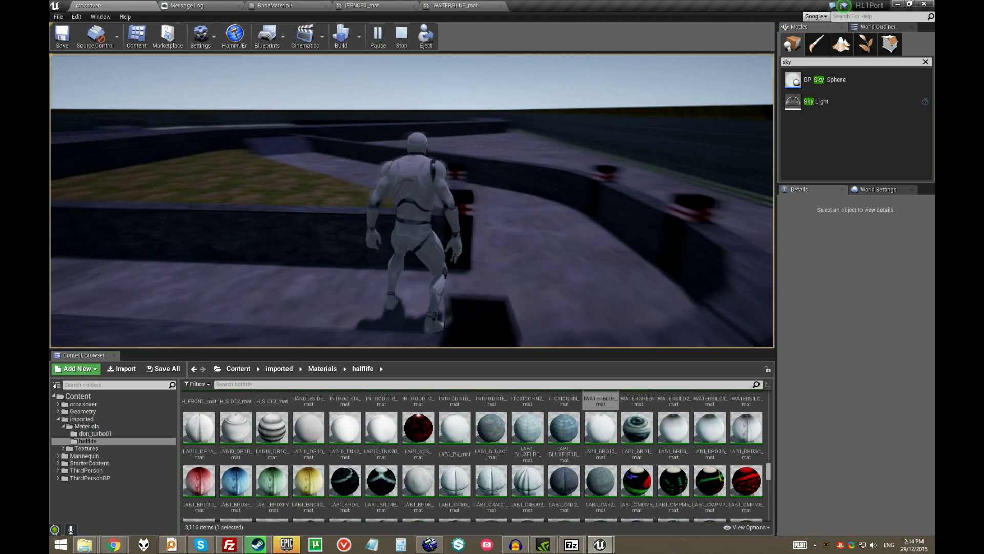
pyautogui.press('space')
# Step: Bring up HammUEr's ConfigUEr settings to review the Scale conversion option, then minimize the window
pyautogui.hotkey('alt', 'Tab')
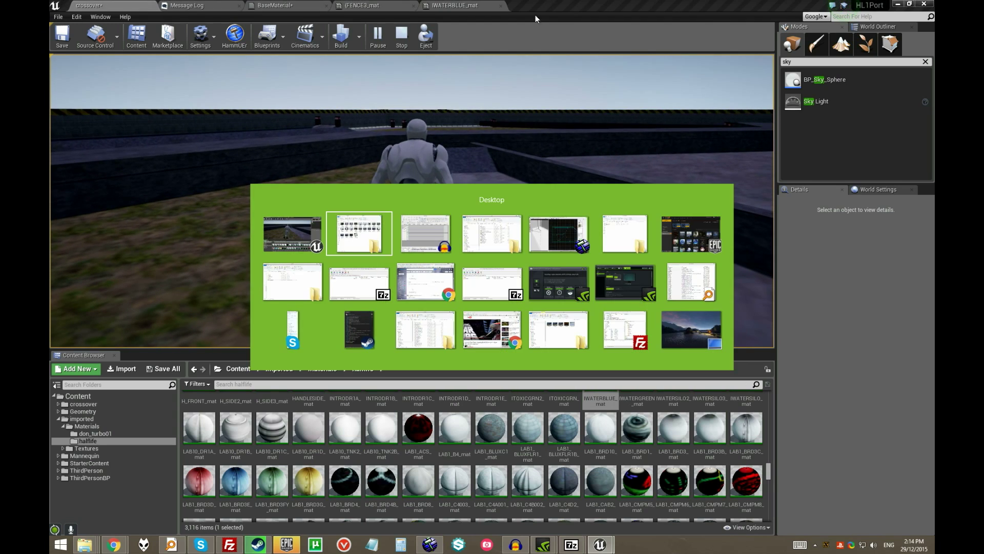
pyautogui.moveTo(600, 544)
pyautogui.click(666, 481)
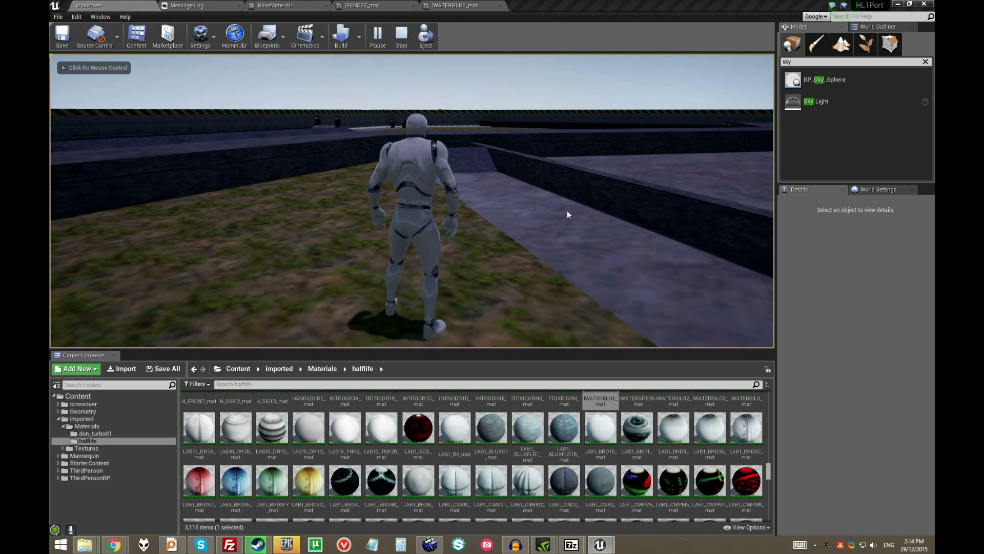
pyautogui.click(516, 50)
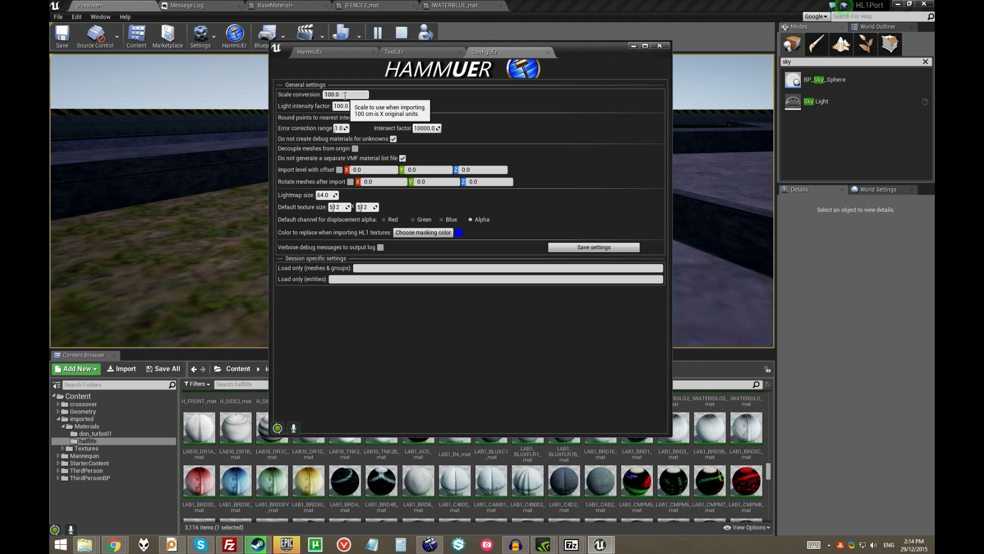
pyautogui.click(634, 46)
# Step: Resume the play-test, running and jumping the character up the ramp, past the water and across the raised track
pyautogui.press('w')
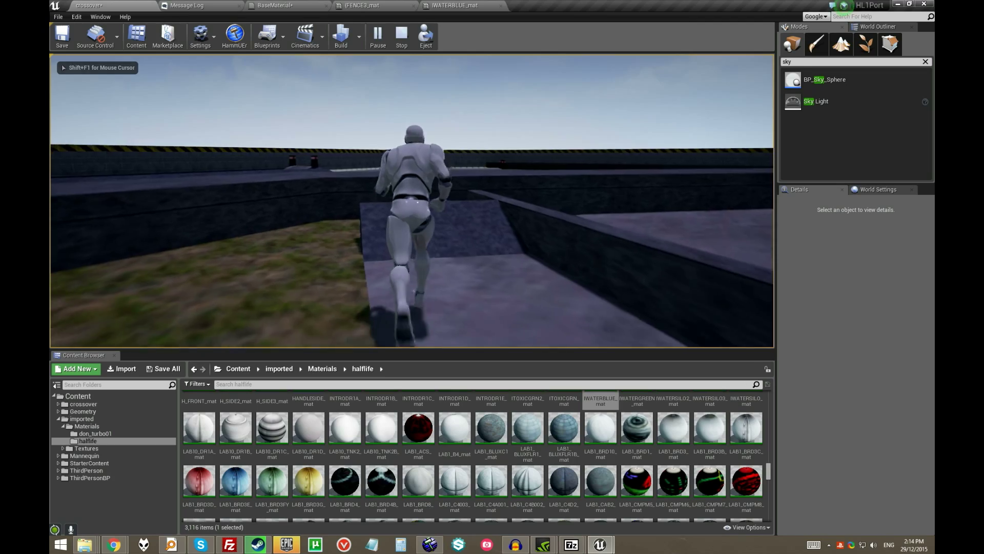
pyautogui.press('space')
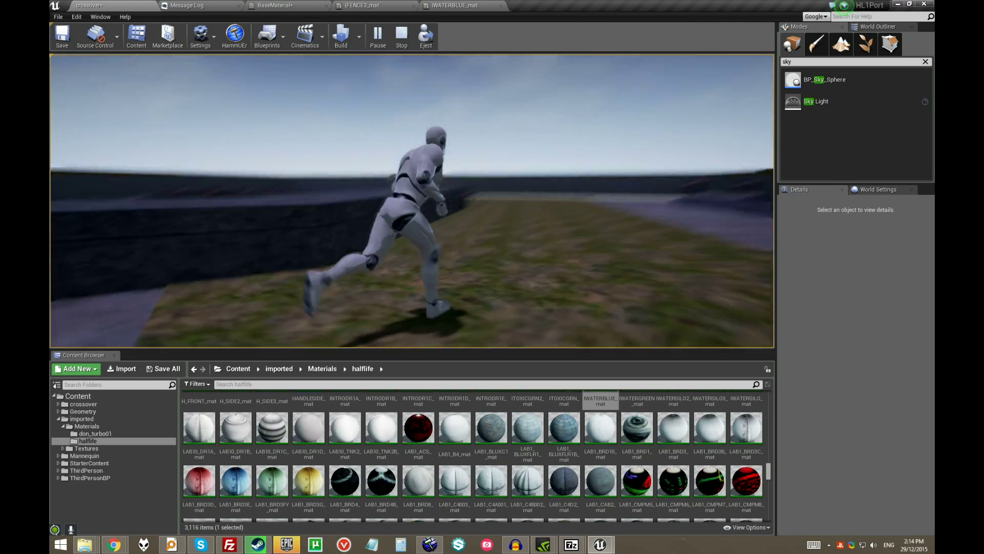
pyautogui.press('space')
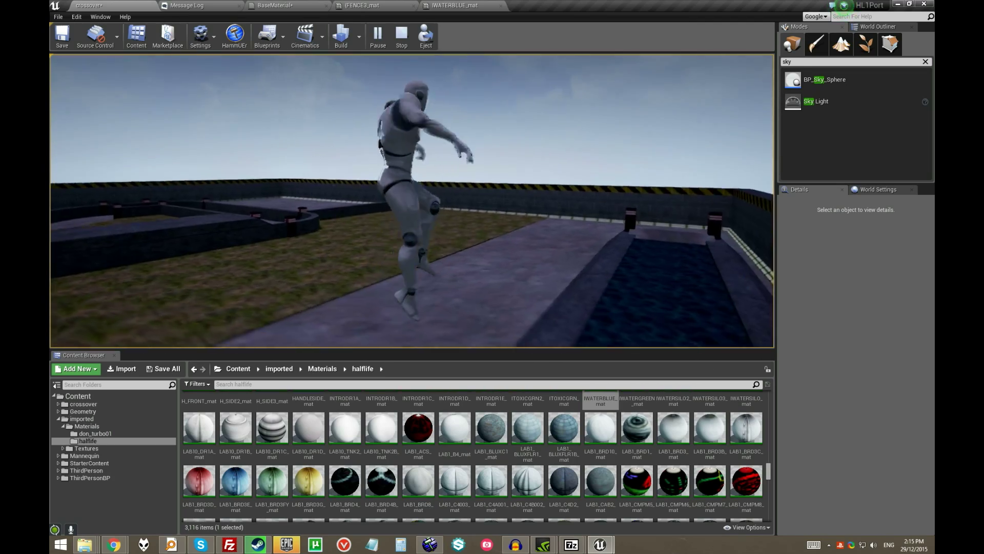
pyautogui.press('space')
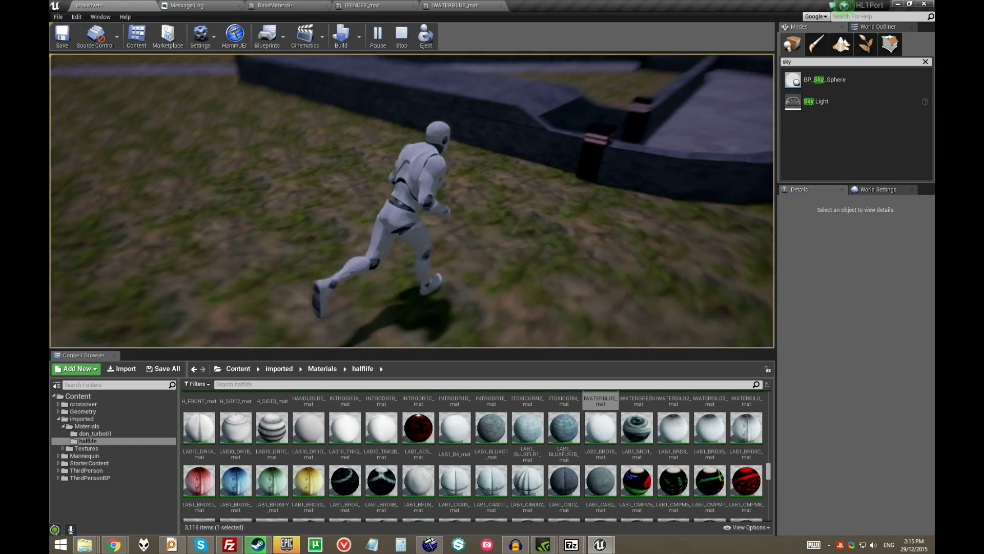
pyautogui.press('space')
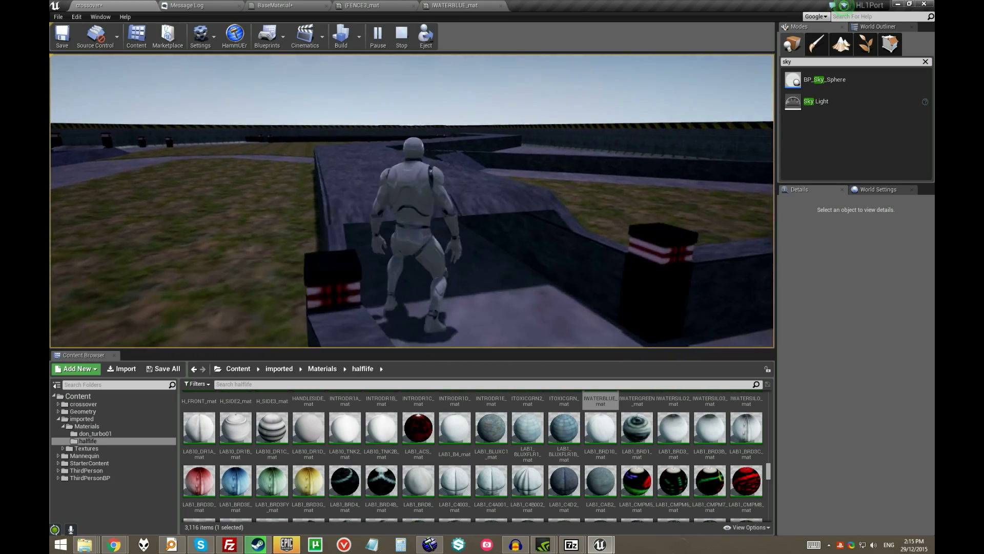
pyautogui.press('space')
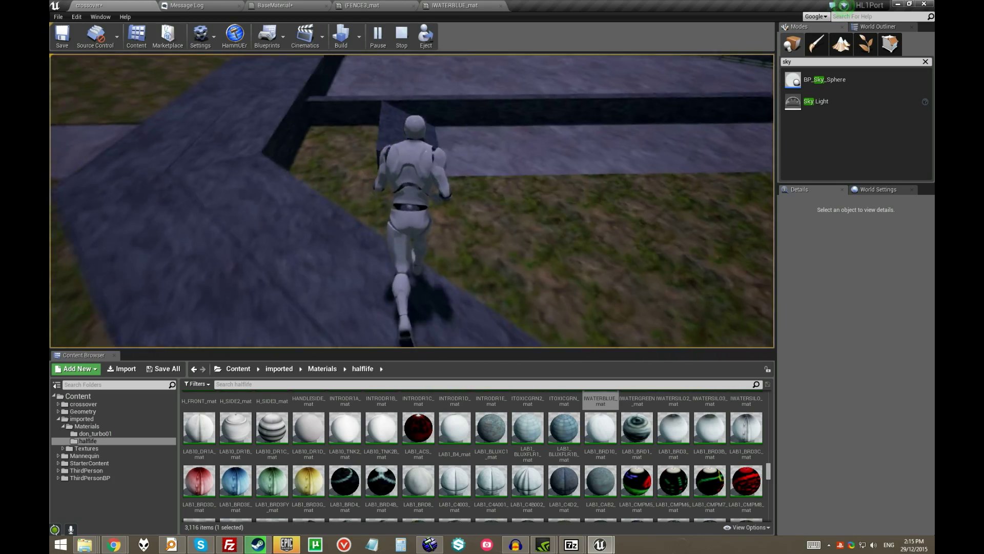